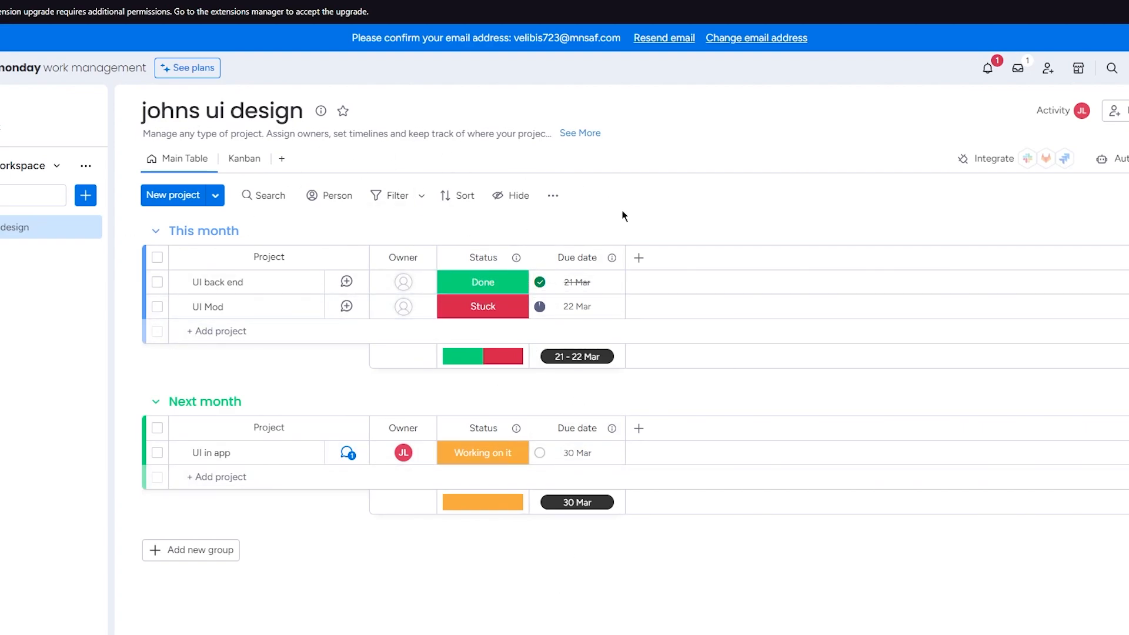
{"action": "left_click", "coordinate": [204, 104]}
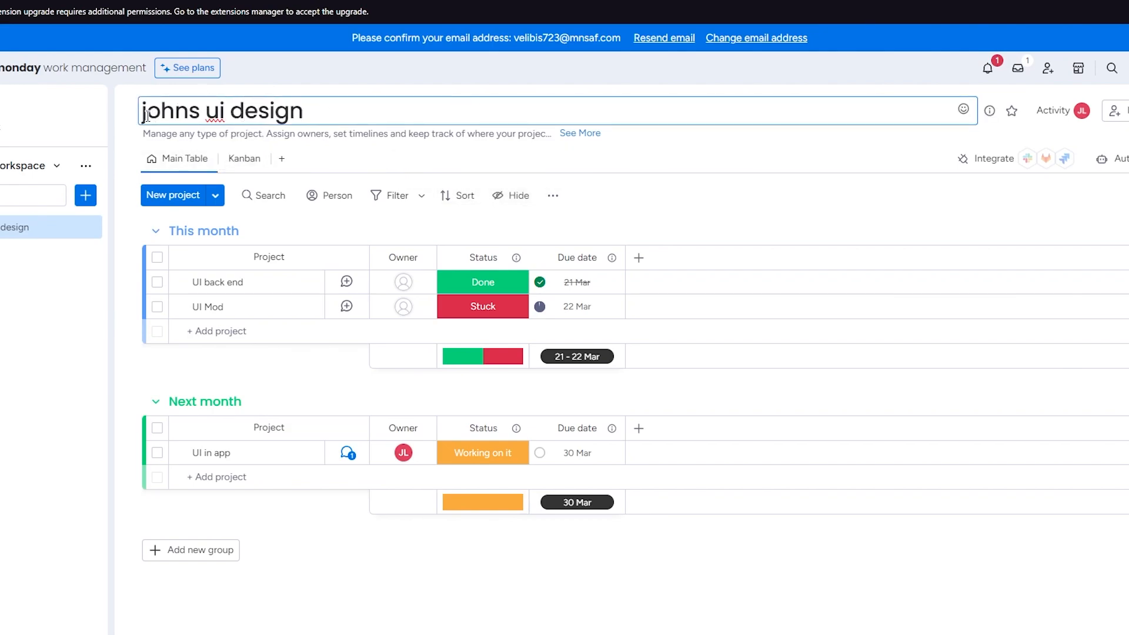
{"action": "left_click", "coordinate": [120, 108]}
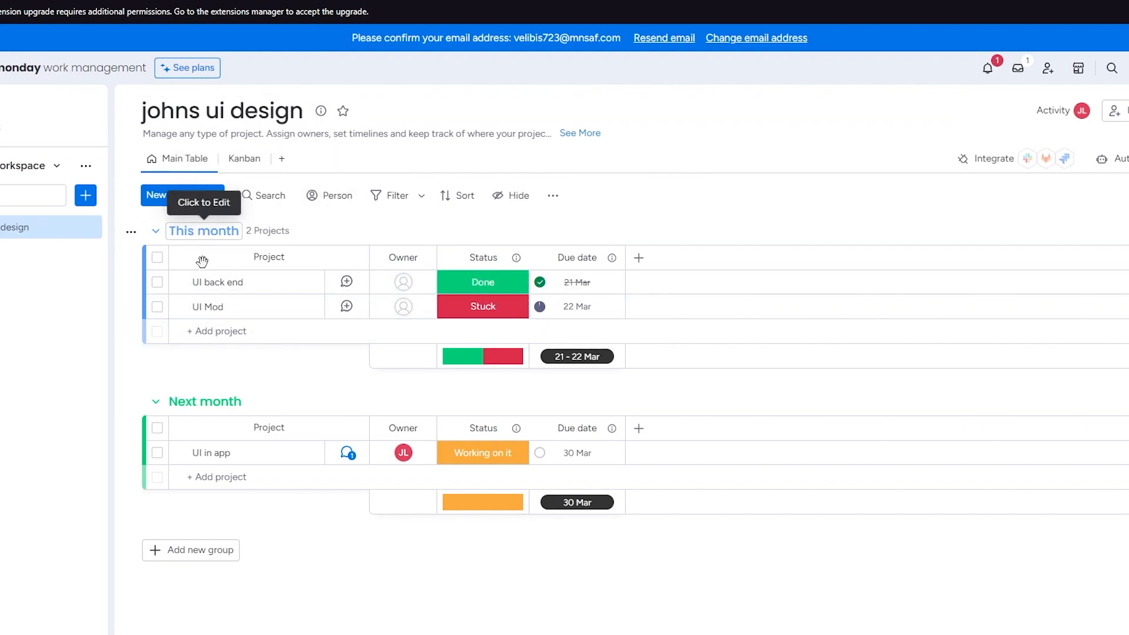
- Rename the "This month" group to "Coders"
{"action": "left_click", "coordinate": [234, 231]}
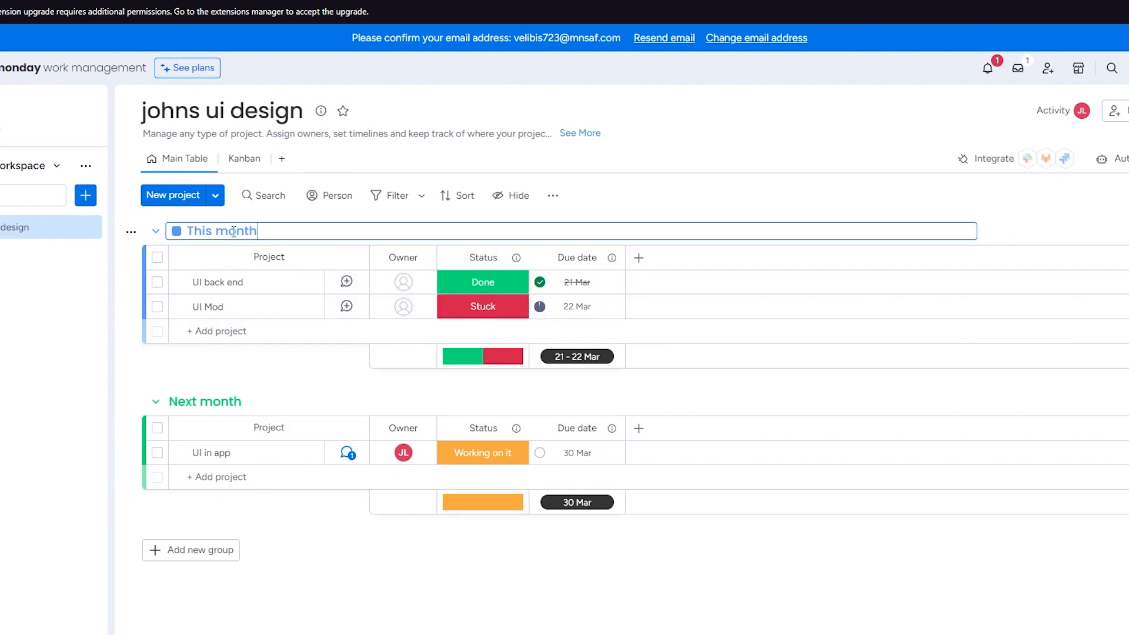
{"action": "left_click_drag", "start_coordinate": [257, 231], "coordinate": [151, 244]}
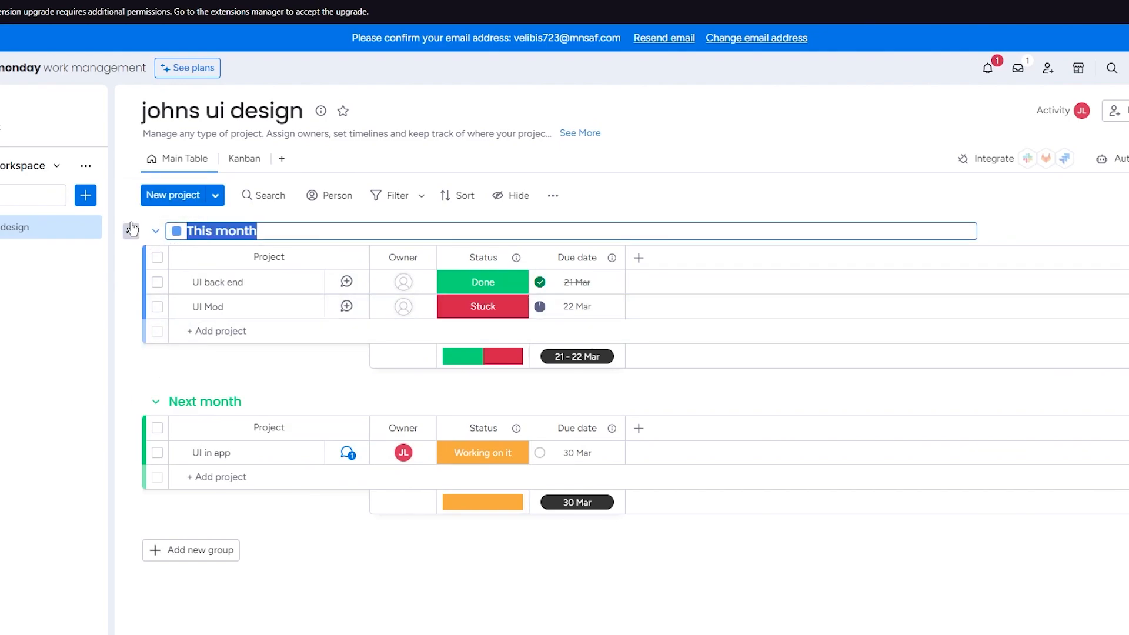
{"action": "type", "text": "Coders"}
{"action": "key", "text": "Return"}
- Rename the "Next month" group to "Cleaners"
{"action": "left_click", "coordinate": [245, 400]}
{"action": "left_click_drag", "start_coordinate": [261, 401], "coordinate": [154, 399]}
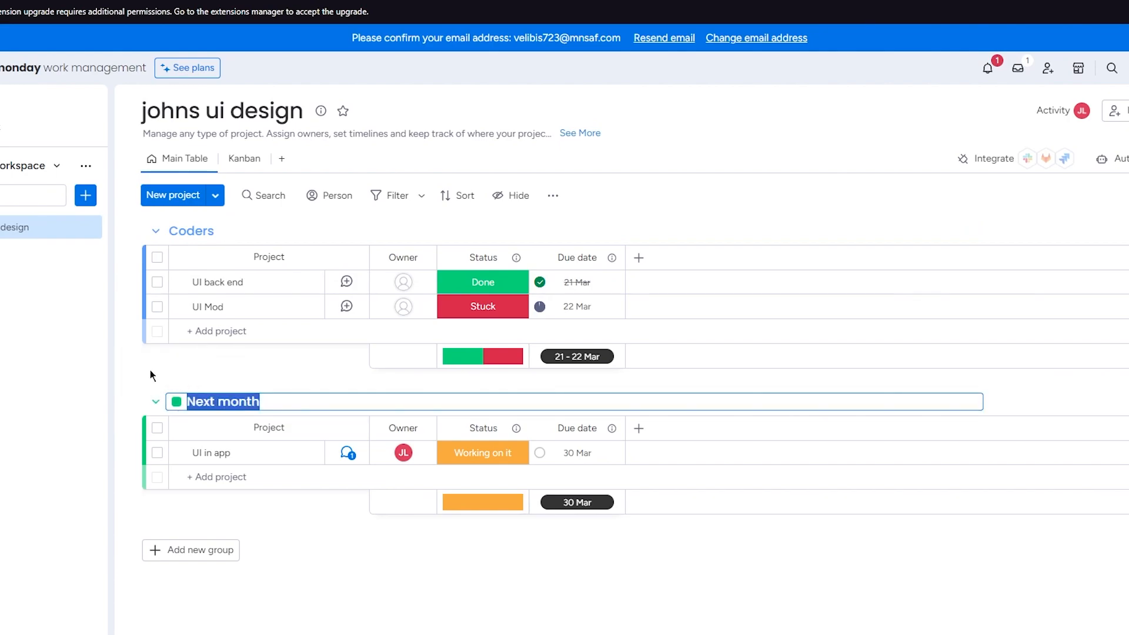
{"action": "type", "text": "Cleaners"}
{"action": "key", "text": "Return"}
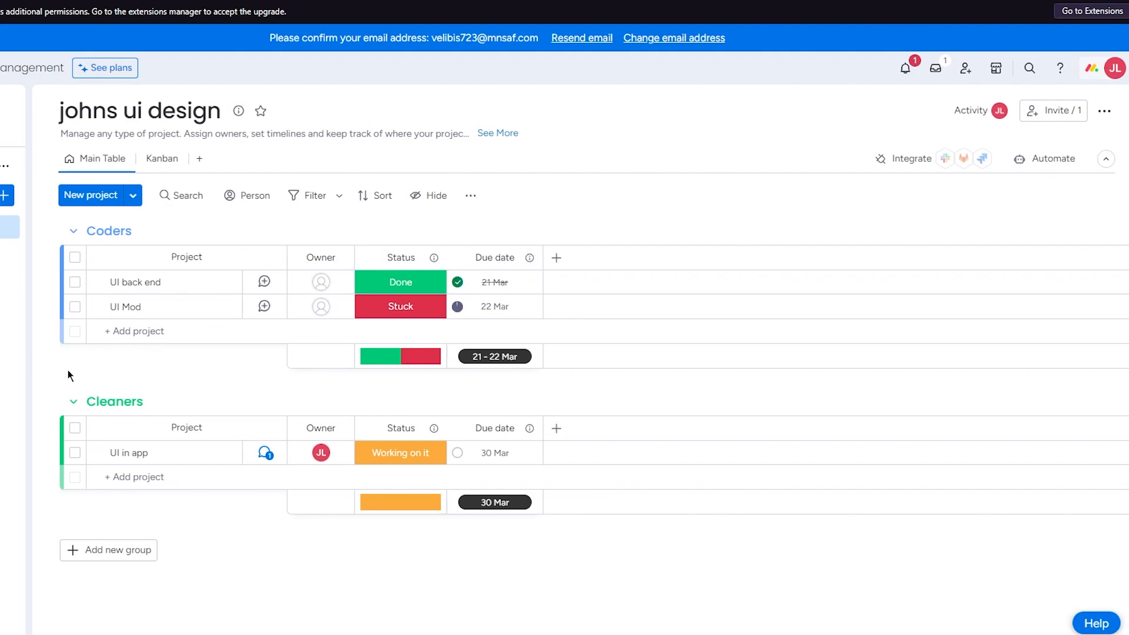
- Add a new group below Cleaners and name it "AI"
{"action": "left_click", "coordinate": [111, 550]}
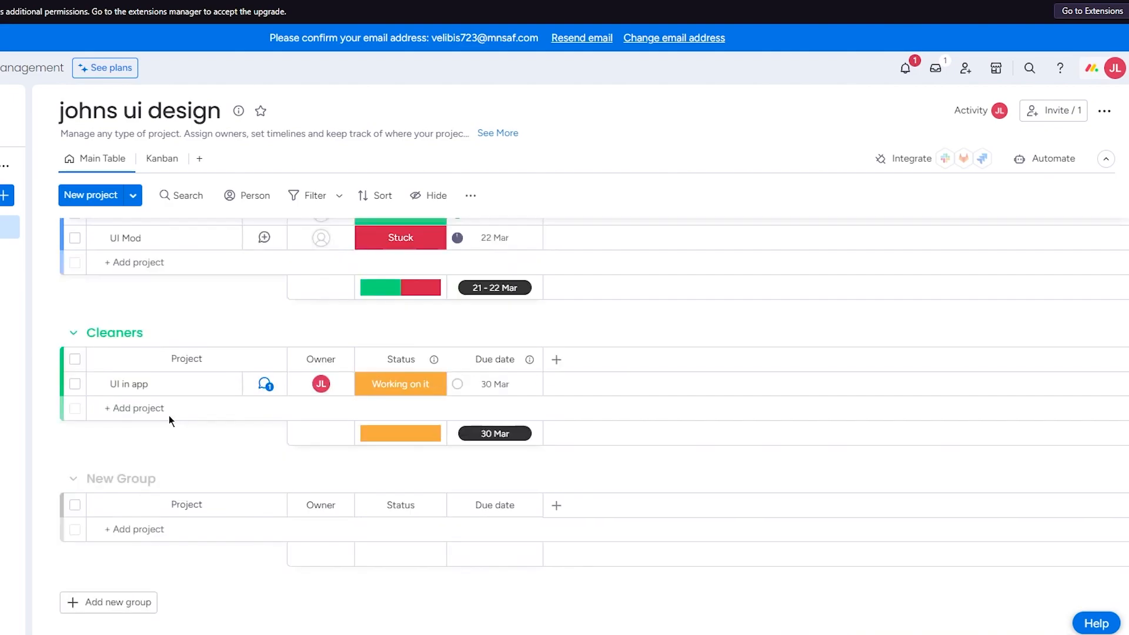
{"action": "left_click", "coordinate": [137, 460]}
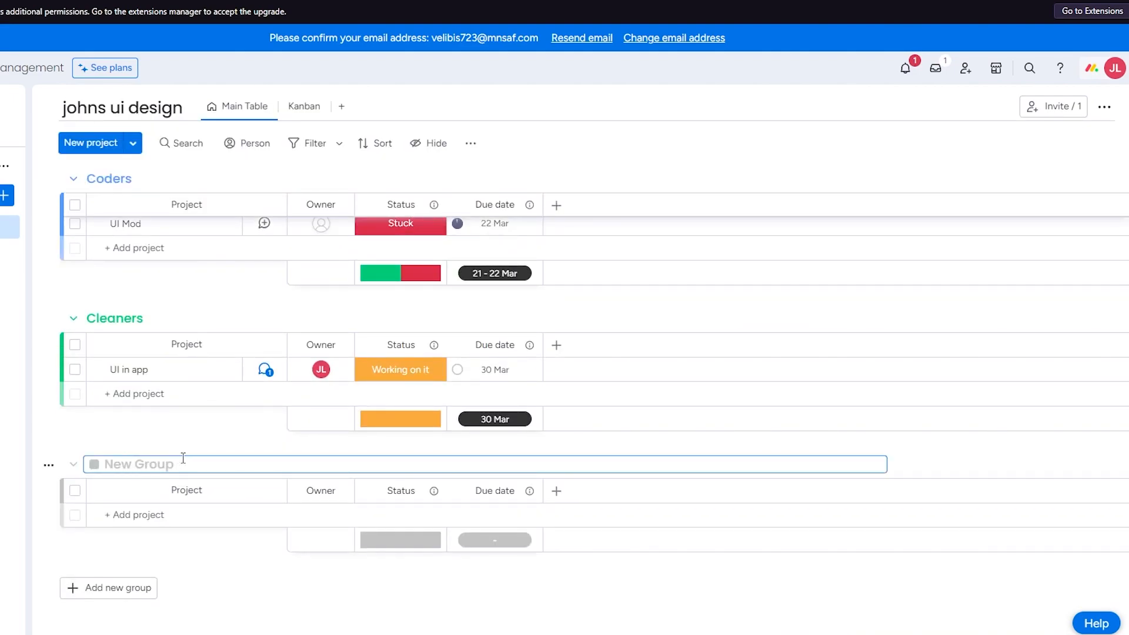
{"action": "key", "text": "BackSpace"}
{"action": "type", "text": "AI"}
{"action": "key", "text": "Return"}
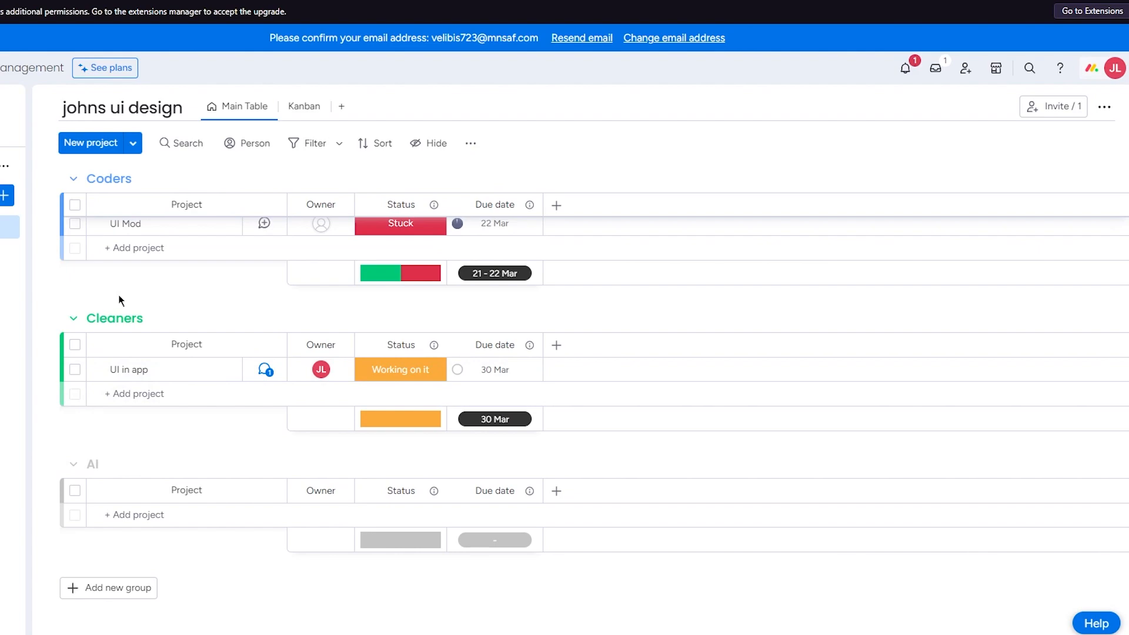
- Move the "UI in app" project from the Cleaners group to the first row of the Coders group
{"action": "scroll", "coordinate": [147, 271], "scroll_direction": "up", "scroll_amount": 2}
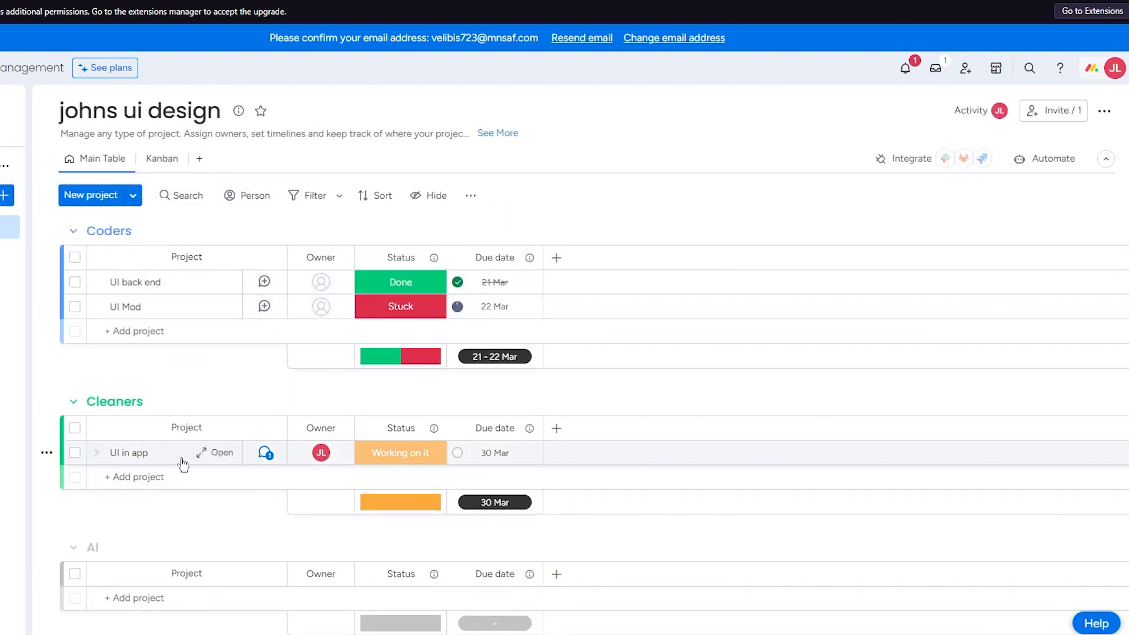
{"action": "left_click_drag", "start_coordinate": [178, 458], "coordinate": [176, 278]}
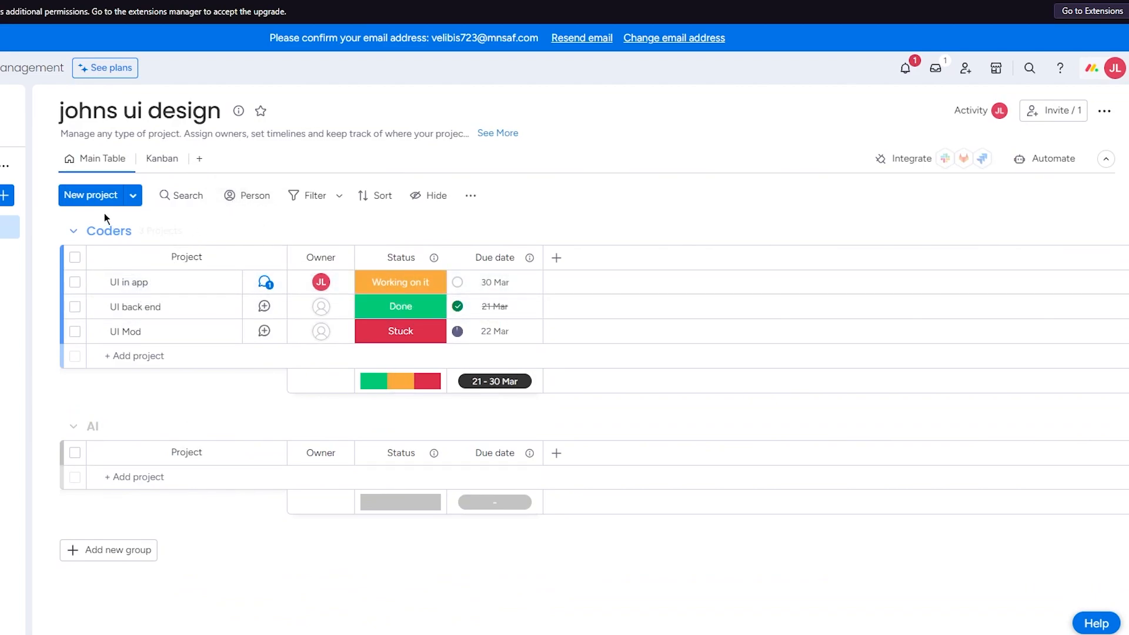
- Add a new project to the Coders group and name it "UI code blueprint"
{"action": "left_click", "coordinate": [91, 195]}
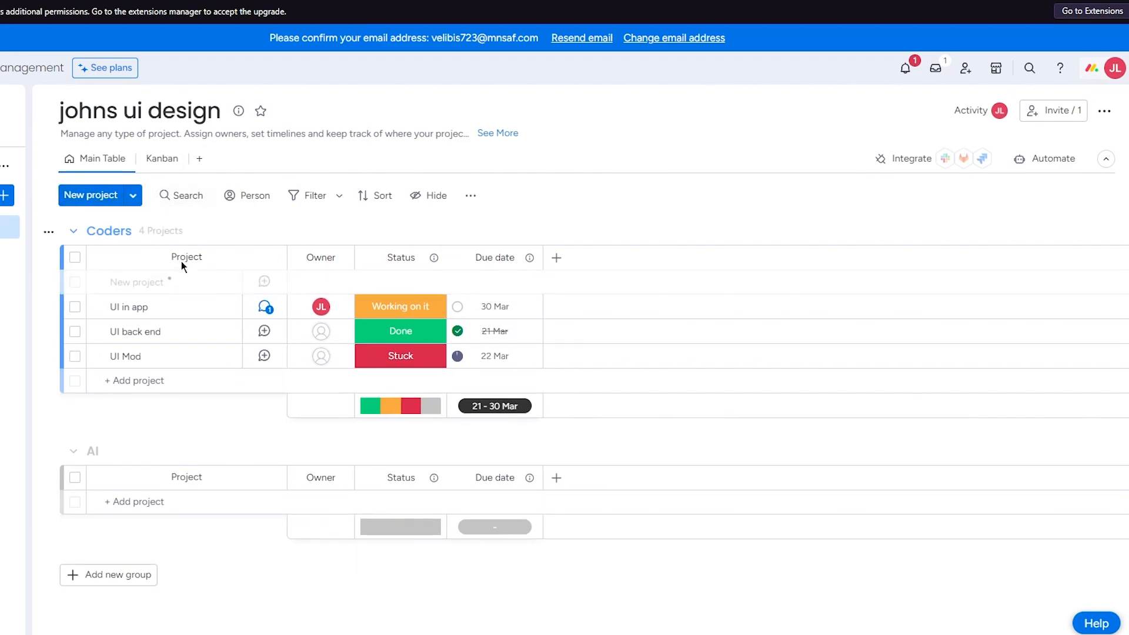
{"action": "left_click", "coordinate": [188, 281]}
{"action": "left_click_drag", "start_coordinate": [190, 278], "coordinate": [114, 282]}
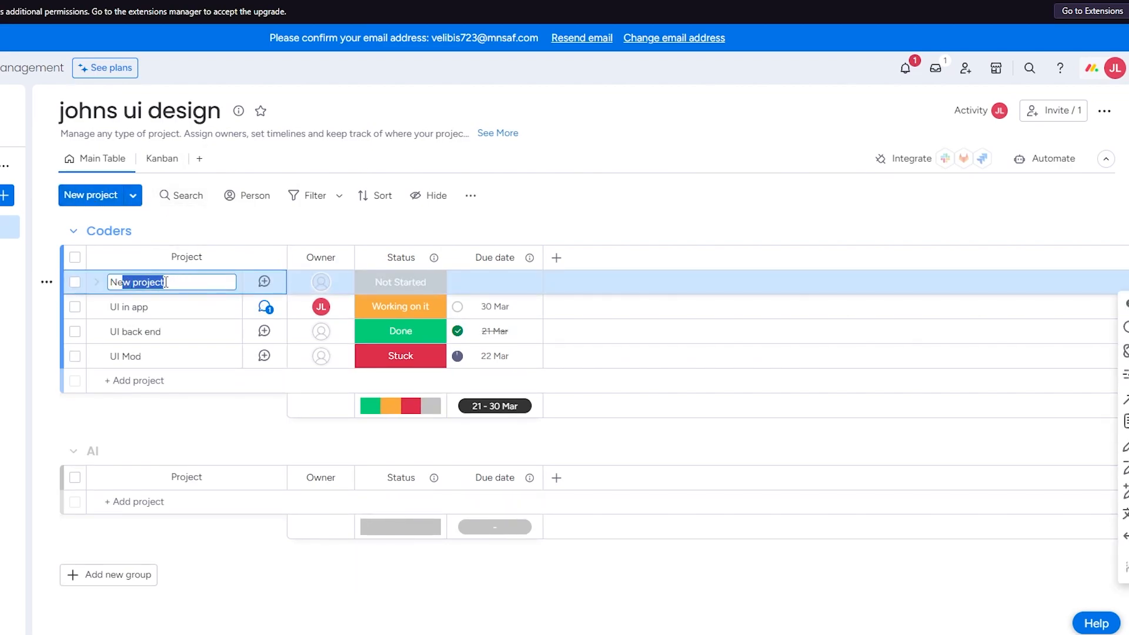
{"action": "key", "text": "BackSpace"}
{"action": "key", "text": "BackSpace"}
{"action": "type", "text": "UI "}
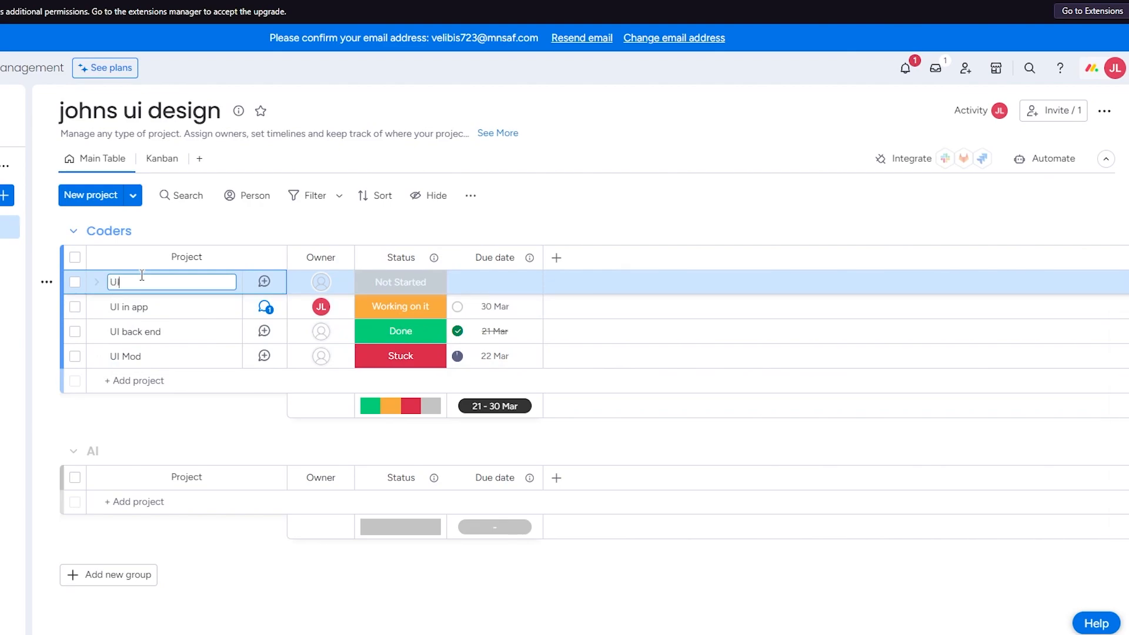
{"action": "type", "text": "code blueprint"}
{"action": "key", "text": "Return"}
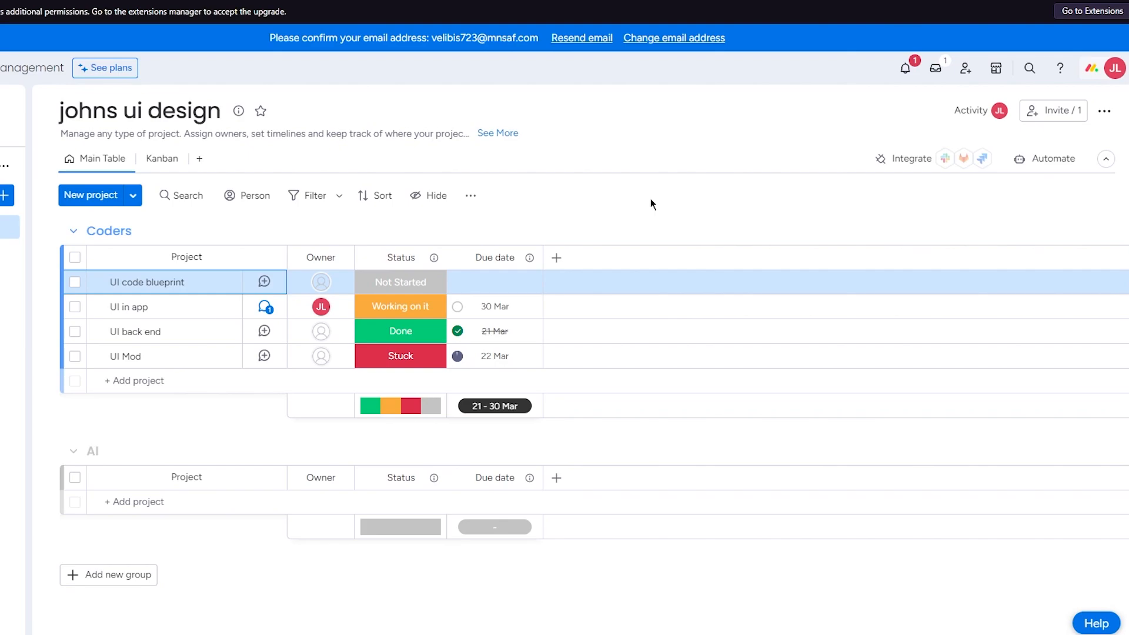
- Examine the assigned owner and the posted updates of the "UI in app" project
{"action": "left_click", "coordinate": [318, 307]}
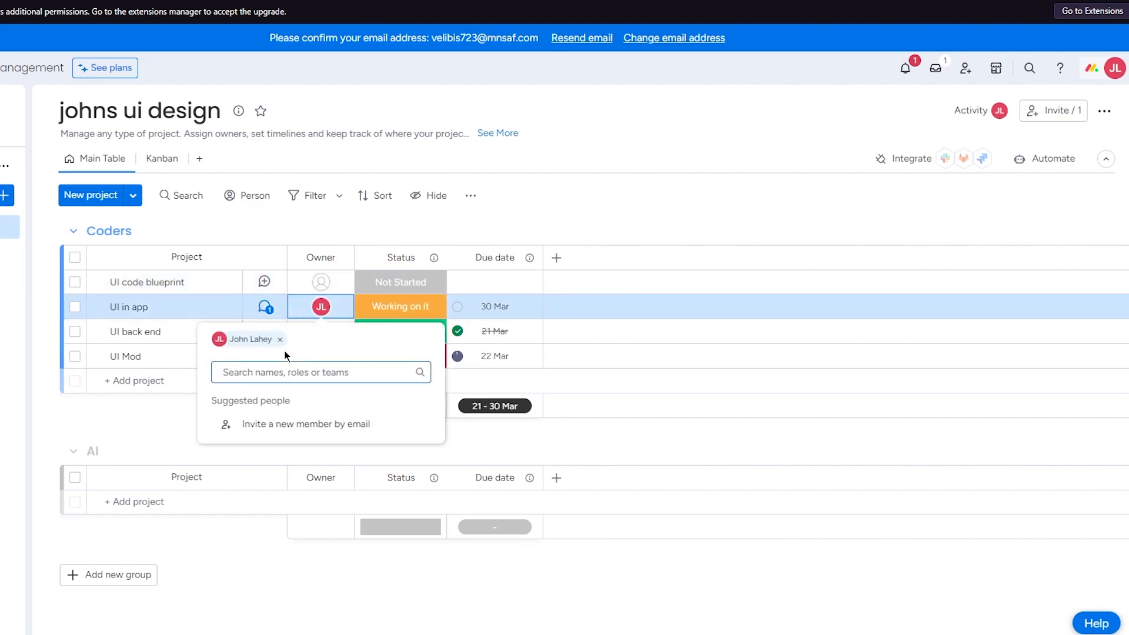
{"action": "left_click", "coordinate": [382, 228]}
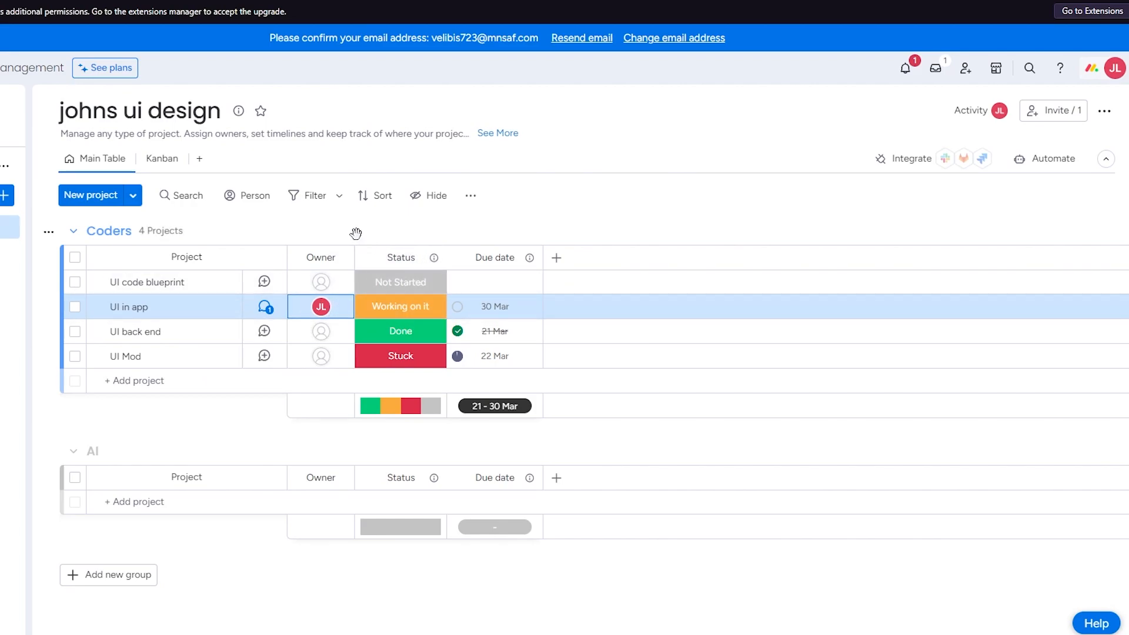
{"action": "mouse_move", "coordinate": [323, 309]}
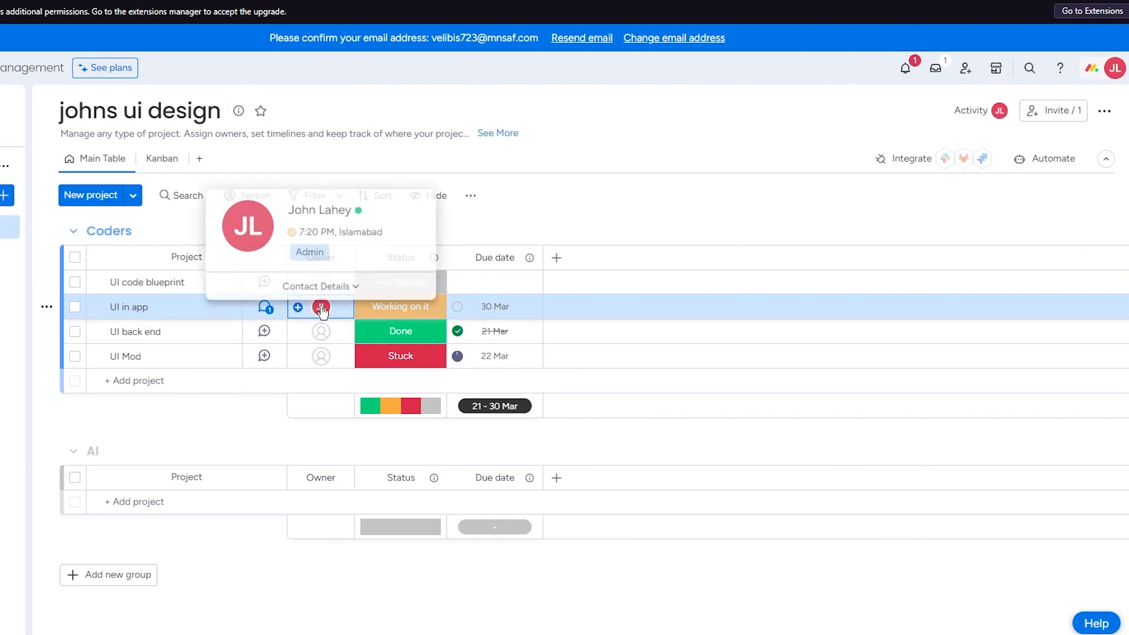
{"action": "left_click", "coordinate": [179, 310]}
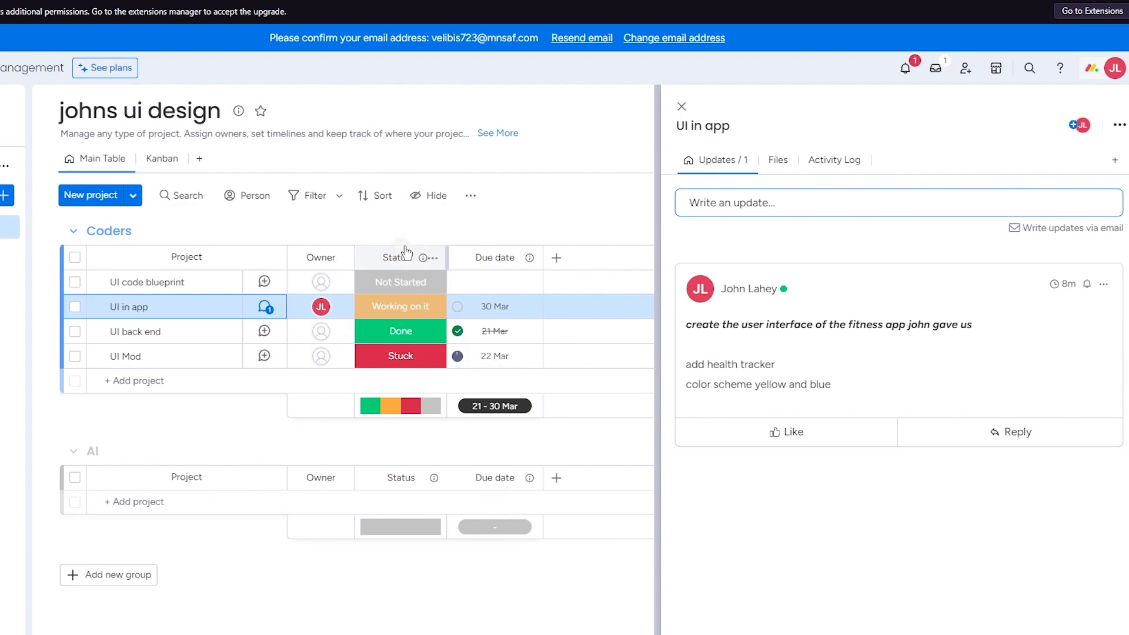
{"action": "left_click", "coordinate": [681, 106]}
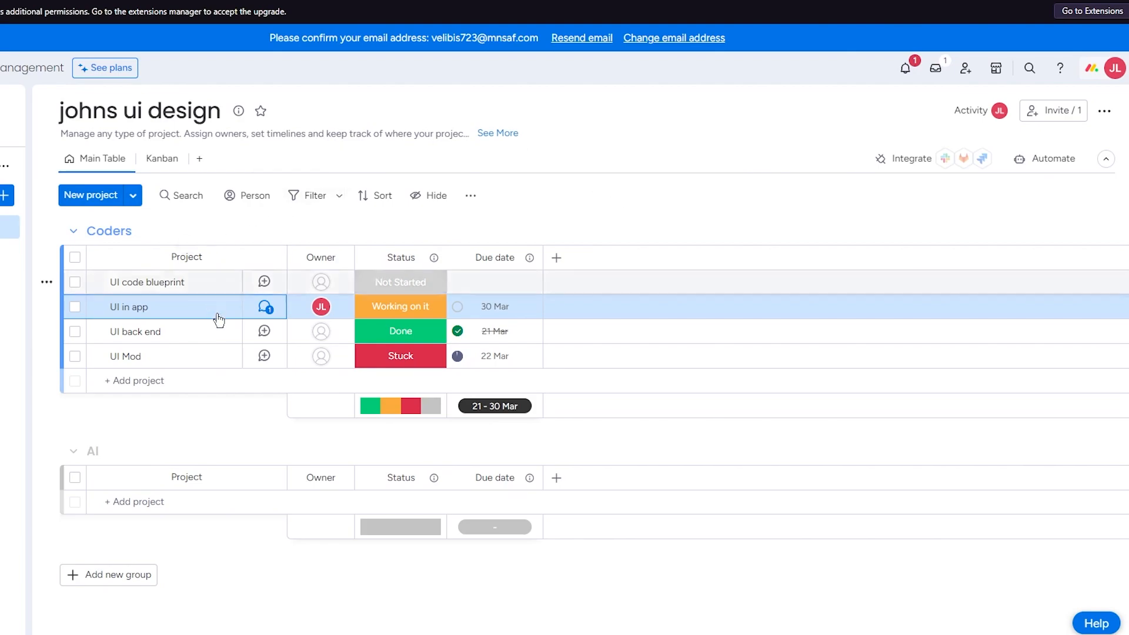
- Start an update on the "UI code blueprint" project with the line "give me a clear blueprint of the code" followed by a blank line
{"action": "left_click", "coordinate": [196, 286]}
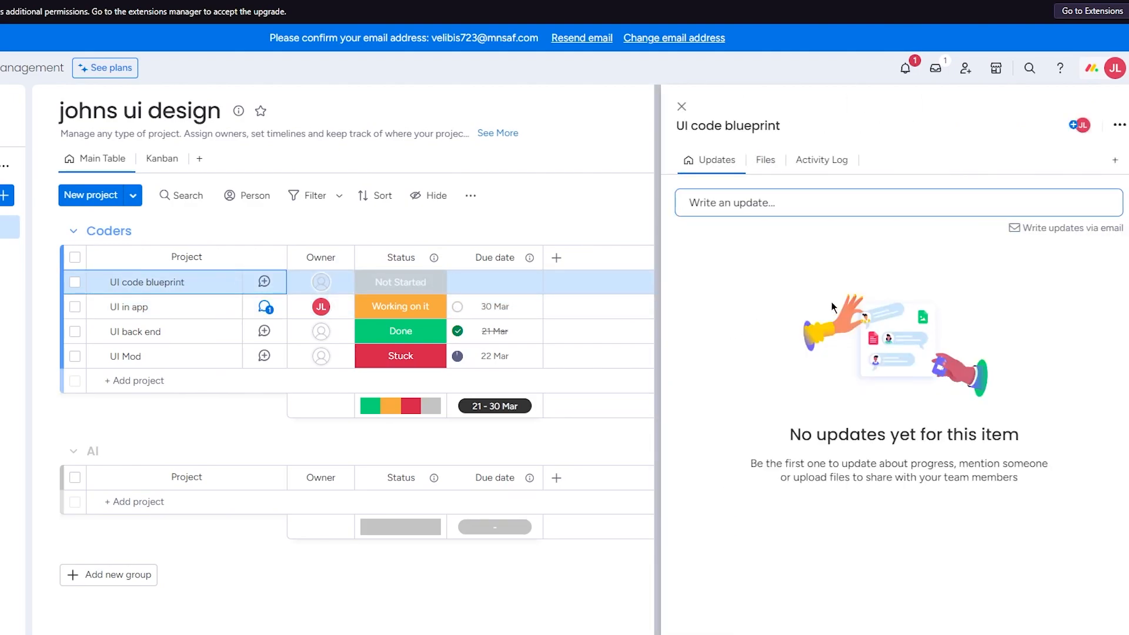
{"action": "left_click", "coordinate": [867, 207]}
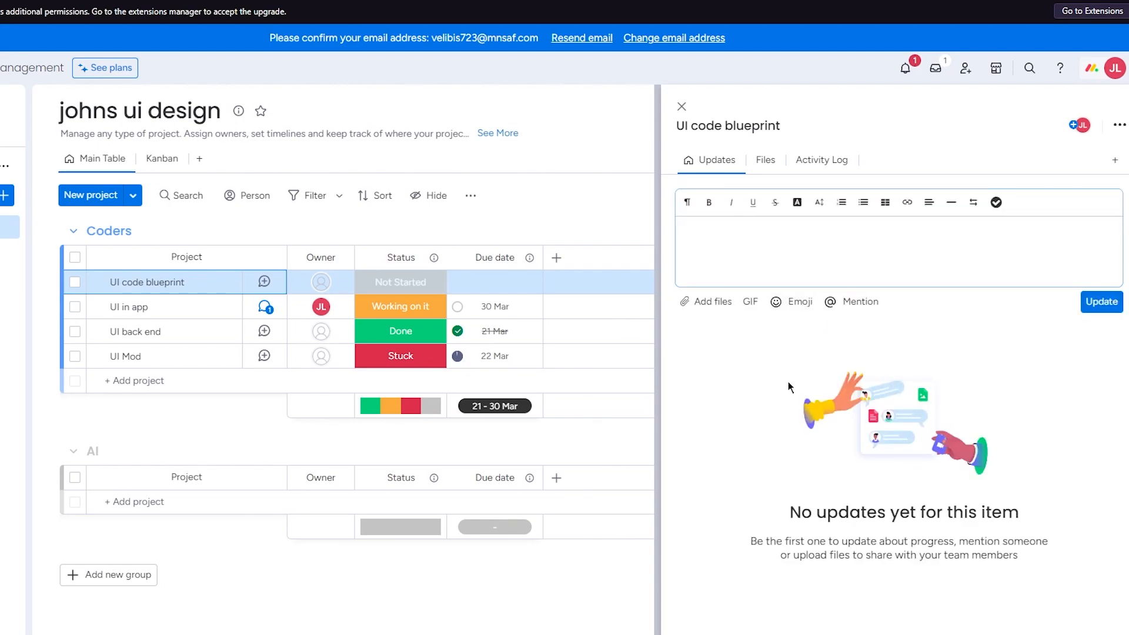
{"action": "type", "text": "give me a clear blueprint of the code"}
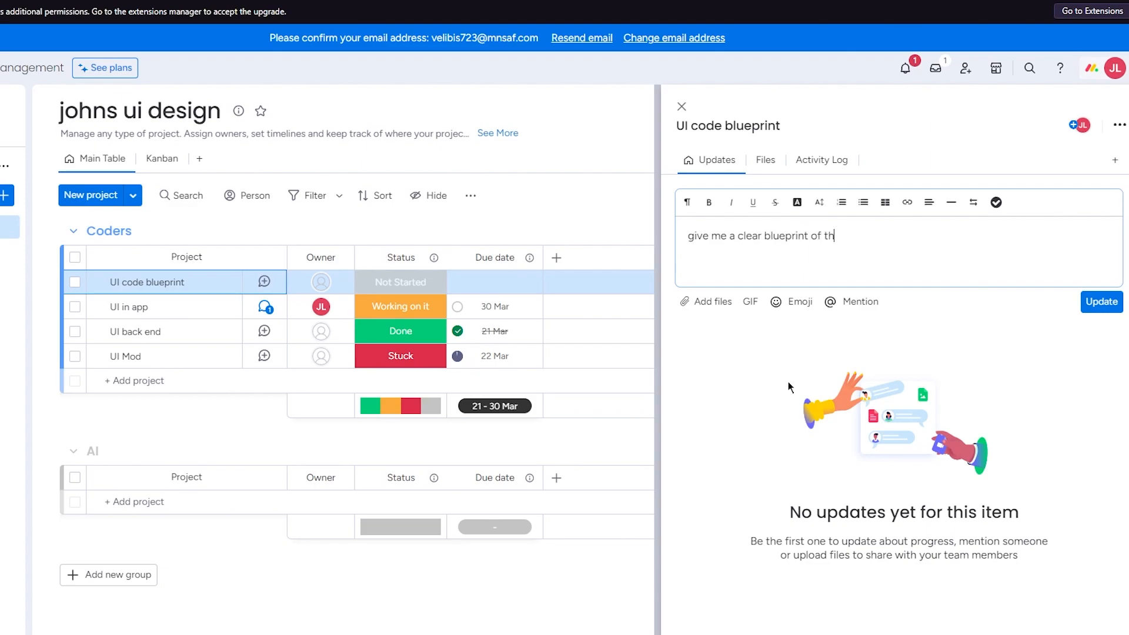
{"action": "key", "text": "Return"}
{"action": "key", "text": "Return"}
- Add the lines "once done show it to cleaners" and "then after verified, send it to coders" to the update
{"action": "type", "text": "once done"}
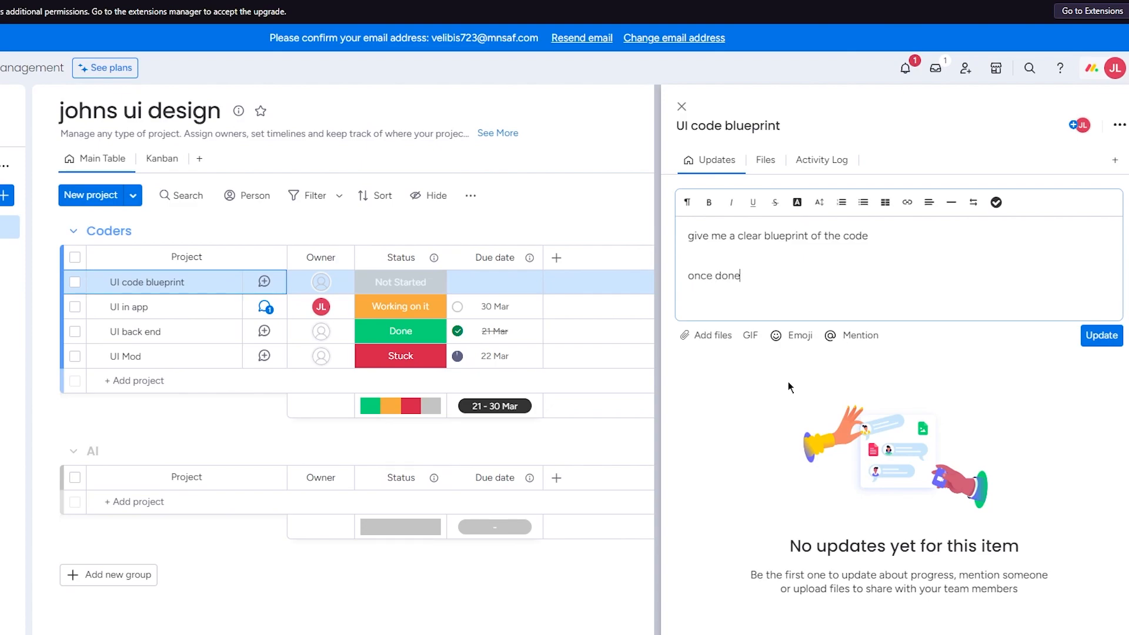
{"action": "type", "text": " show it to cleaners"}
{"action": "key", "text": "Return"}
{"action": "type", "text": "then aft"}
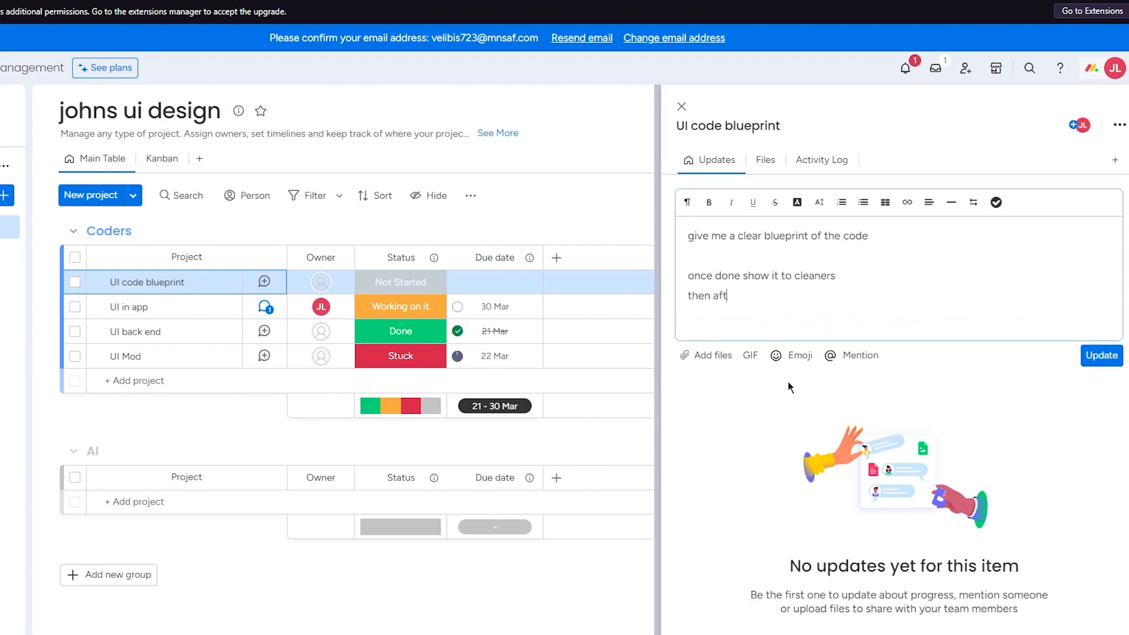
{"action": "type", "text": "er verified, send it to "}
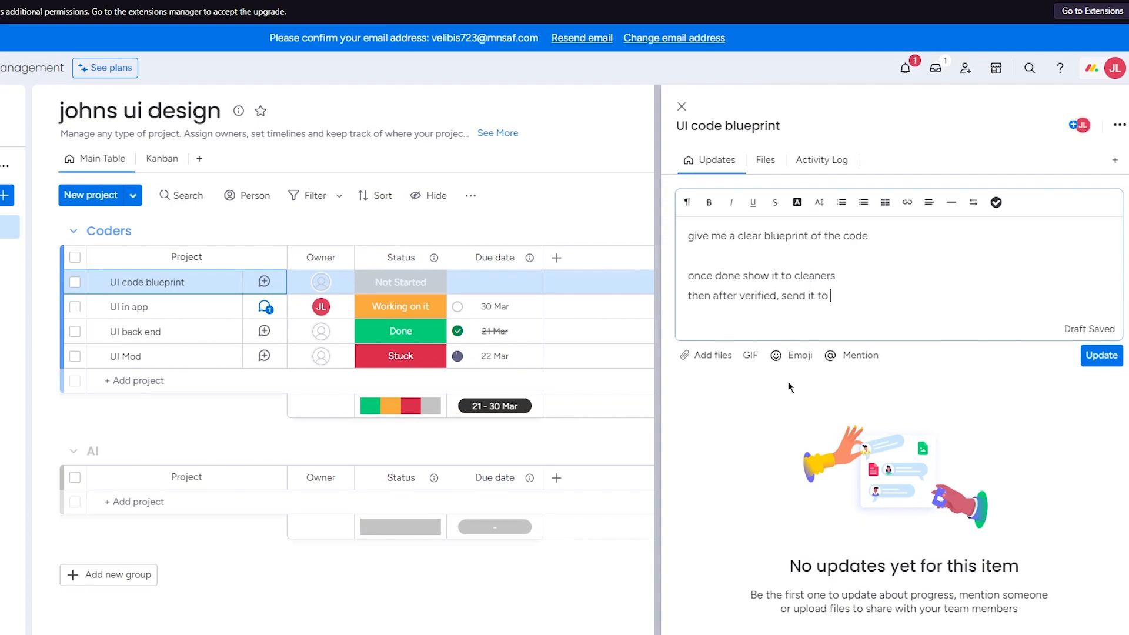
{"action": "type", "text": "coders"}
- Make the update's first line bold and italic, and post the update
{"action": "left_click_drag", "start_coordinate": [873, 236], "coordinate": [685, 235]}
{"action": "left_click", "coordinate": [708, 202]}
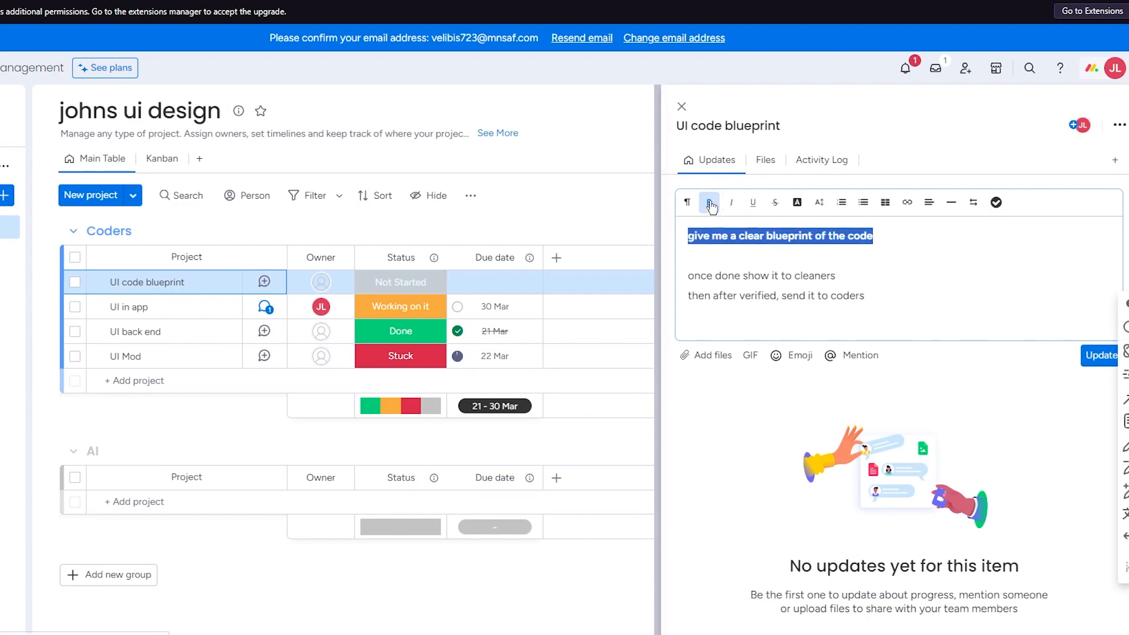
{"action": "left_click", "coordinate": [730, 203]}
{"action": "left_click", "coordinate": [954, 251]}
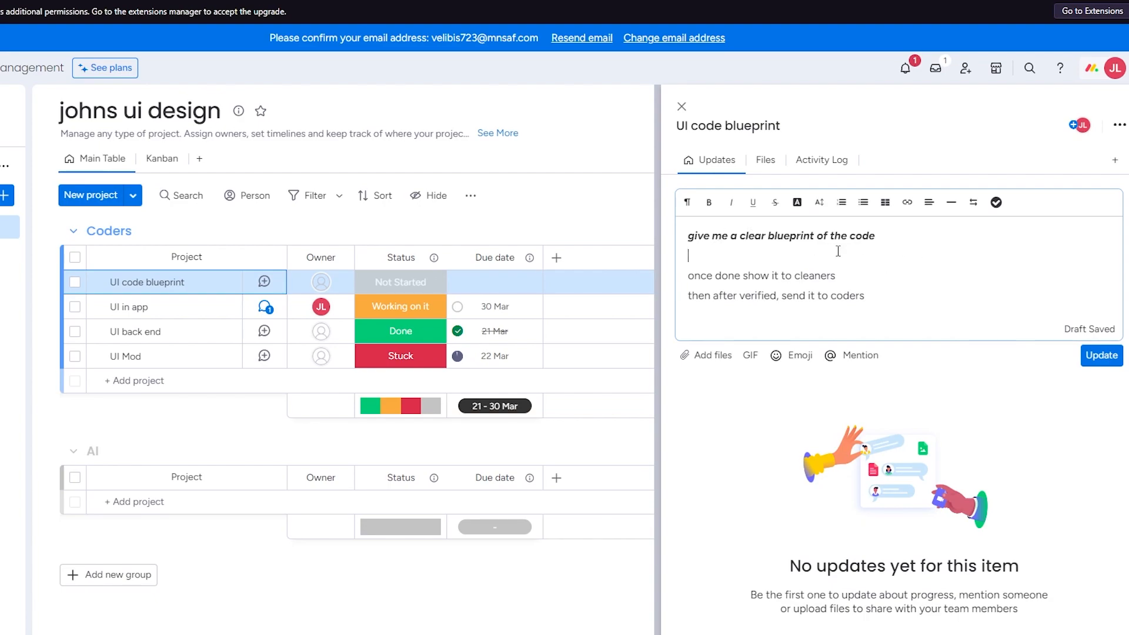
{"action": "left_click", "coordinate": [1101, 355]}
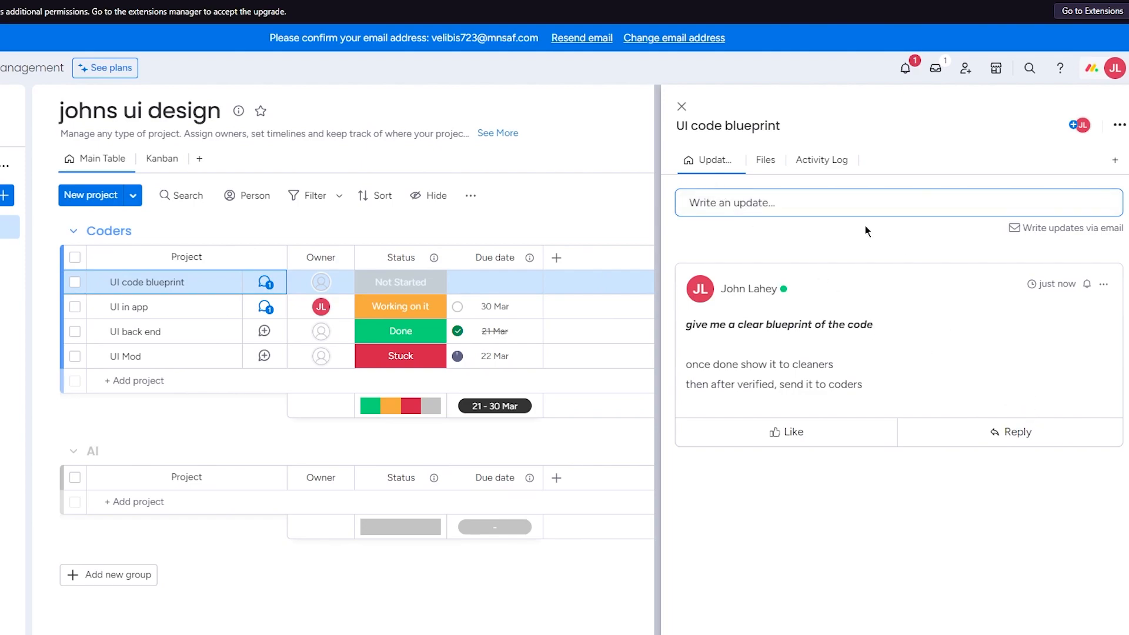
- Check the files section of the "UI code blueprint" project and close its details
{"action": "left_click", "coordinate": [754, 162]}
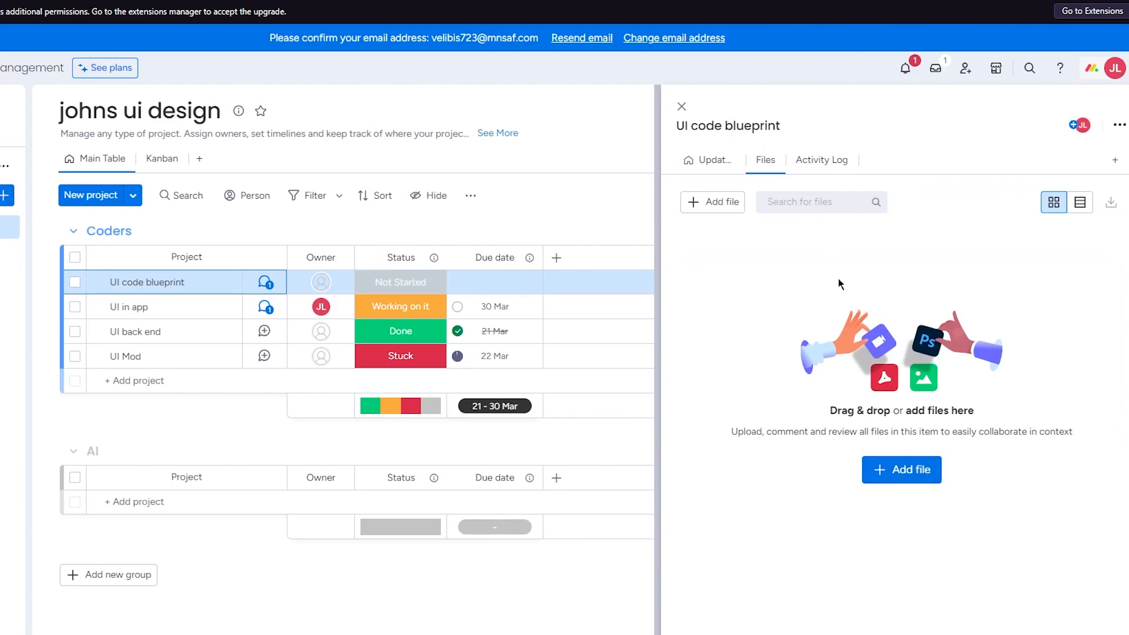
{"action": "left_click", "coordinate": [681, 106]}
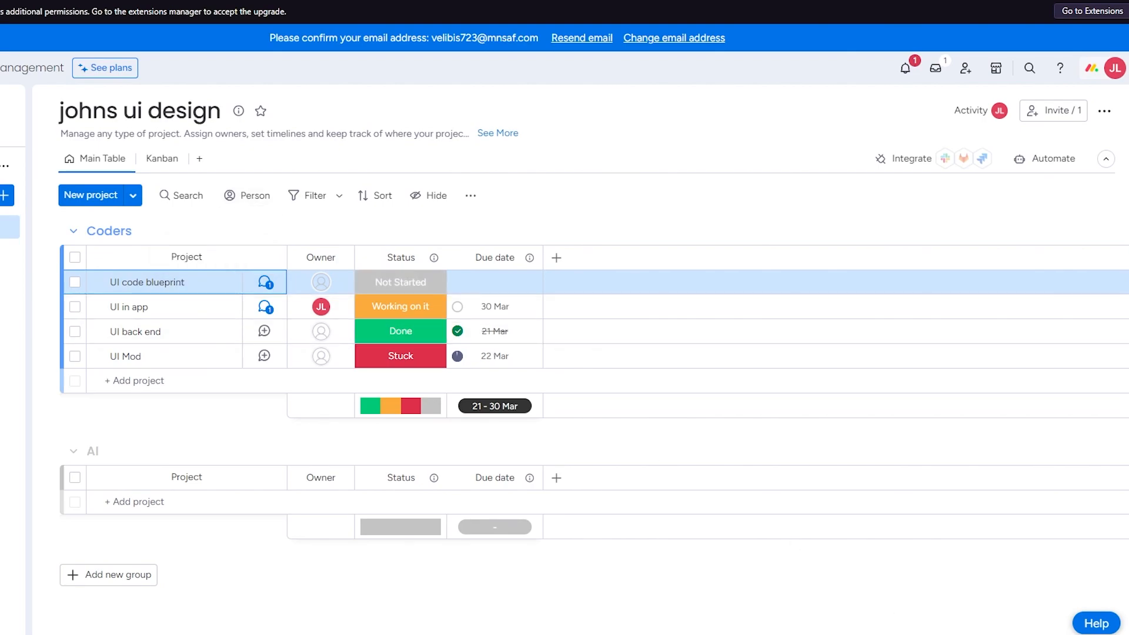
- Set the due date of "UI code blueprint" to 23 March 2024
{"action": "left_click", "coordinate": [487, 281]}
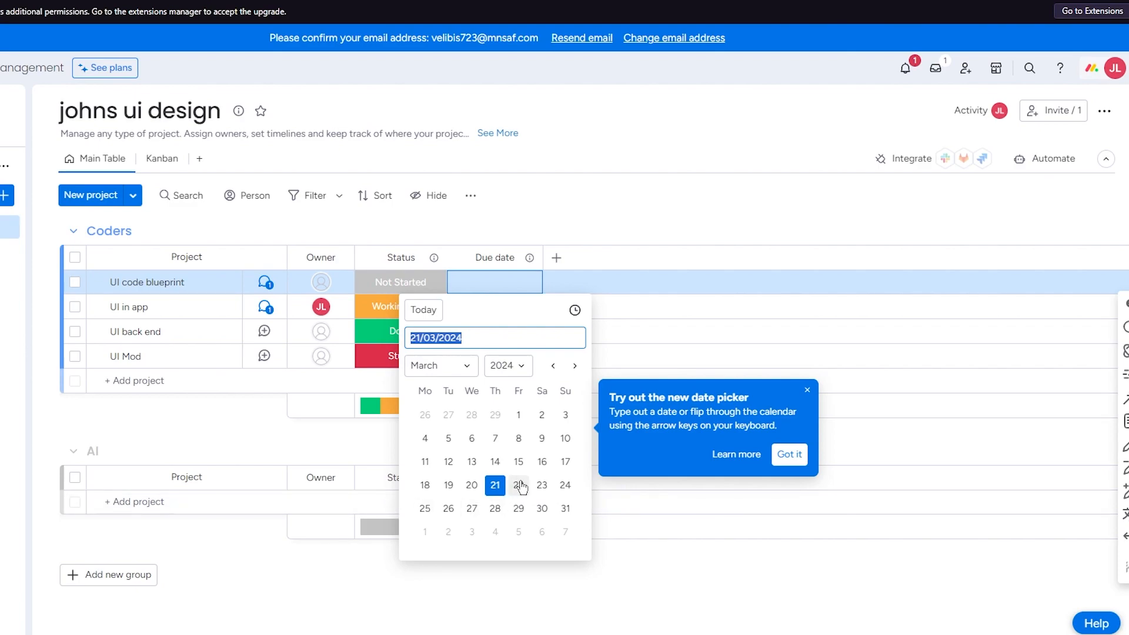
{"action": "left_click", "coordinate": [539, 485]}
{"action": "left_click", "coordinate": [703, 256]}
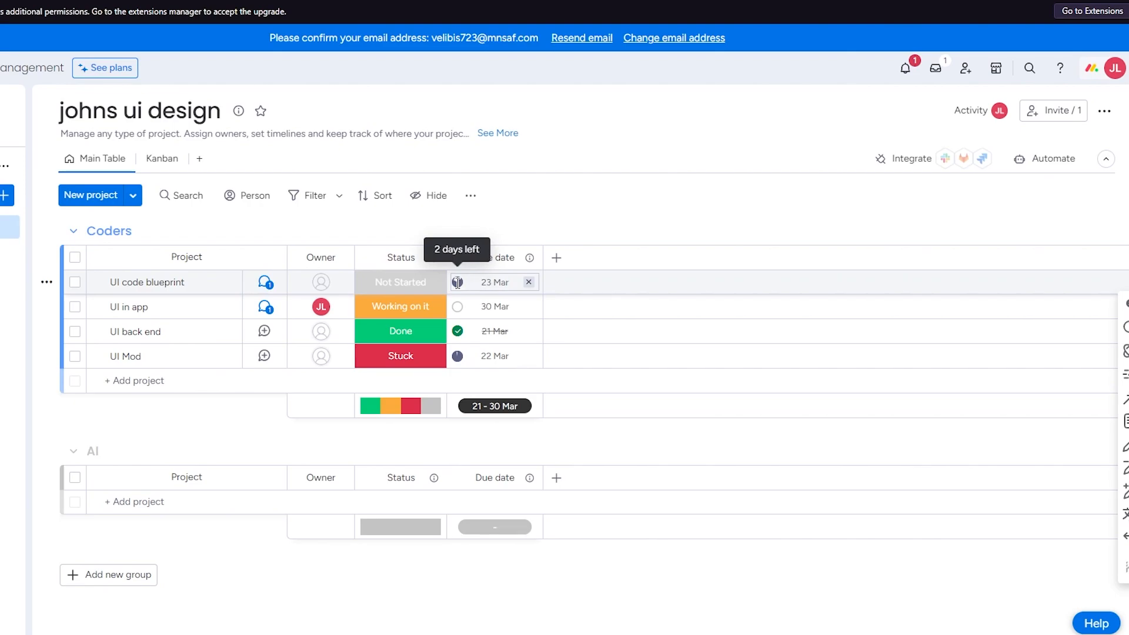
- Look at the editable status labels for "UI code blueprint" and close the label editor without changes
{"action": "left_click", "coordinate": [424, 286]}
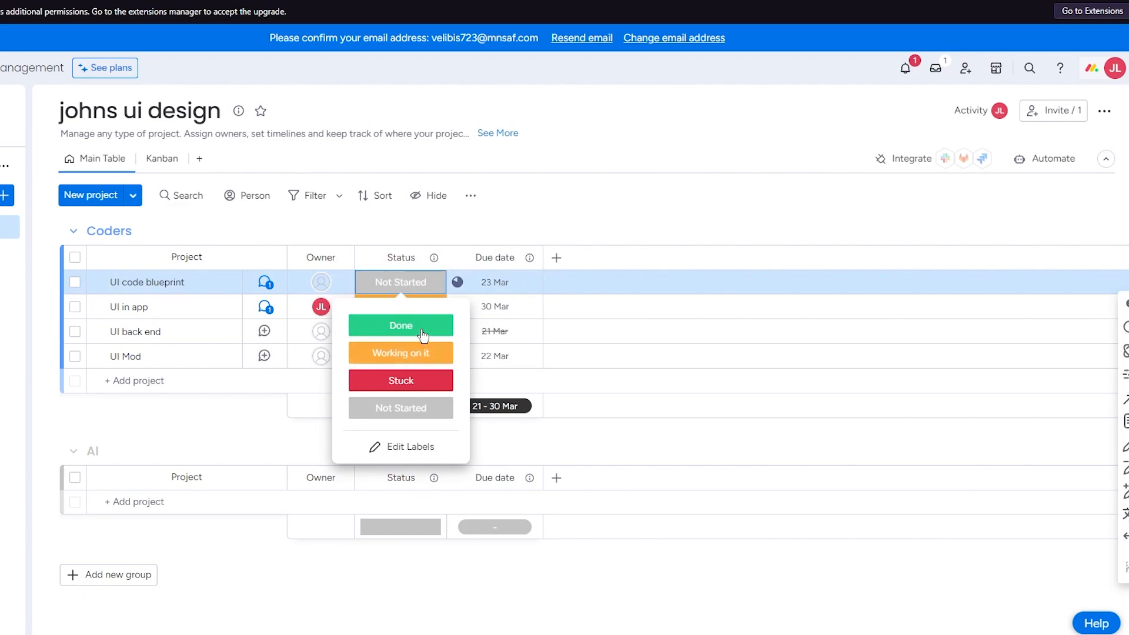
{"action": "left_click", "coordinate": [405, 446]}
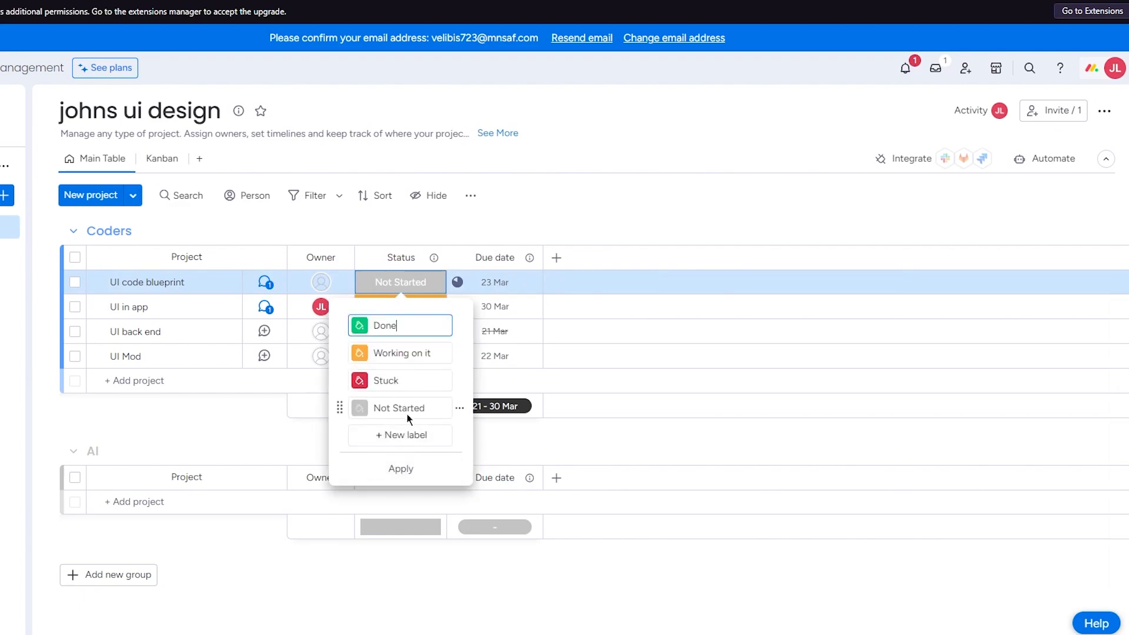
{"action": "left_click", "coordinate": [586, 232]}
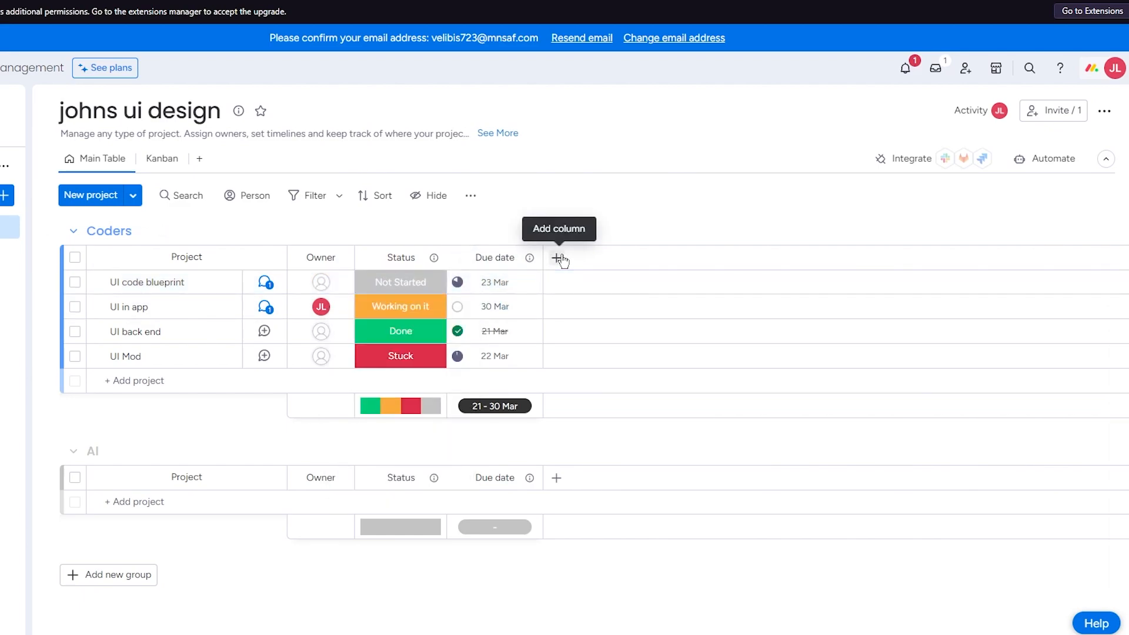
- Add a Priority column to the board and set the priority of "UI code blueprint" to High
{"action": "left_click", "coordinate": [556, 258]}
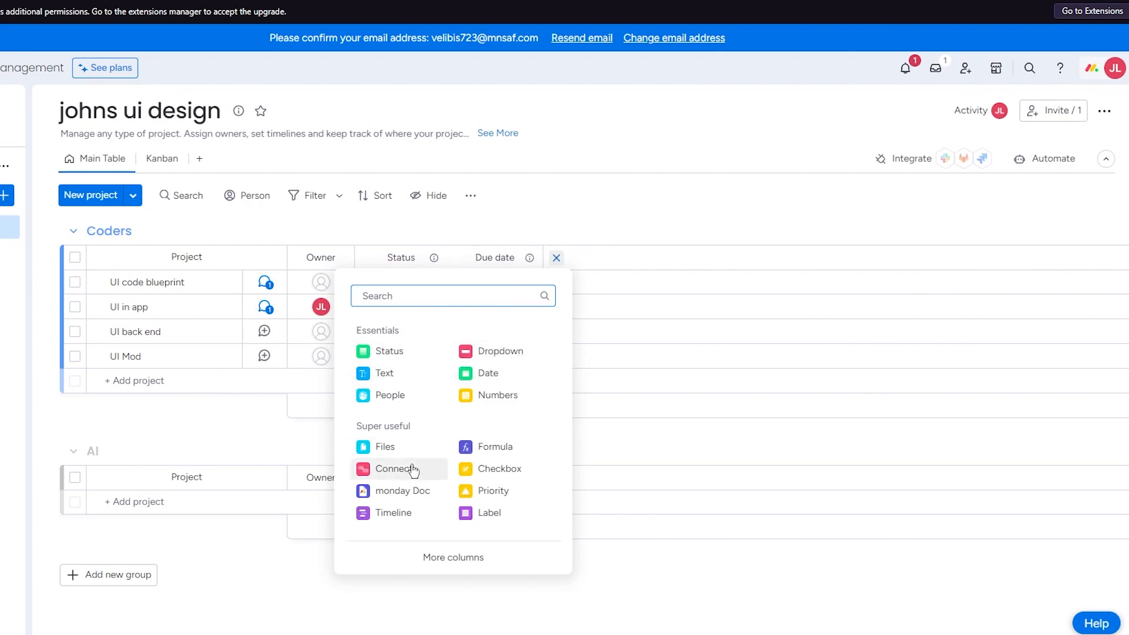
{"action": "left_click", "coordinate": [492, 492]}
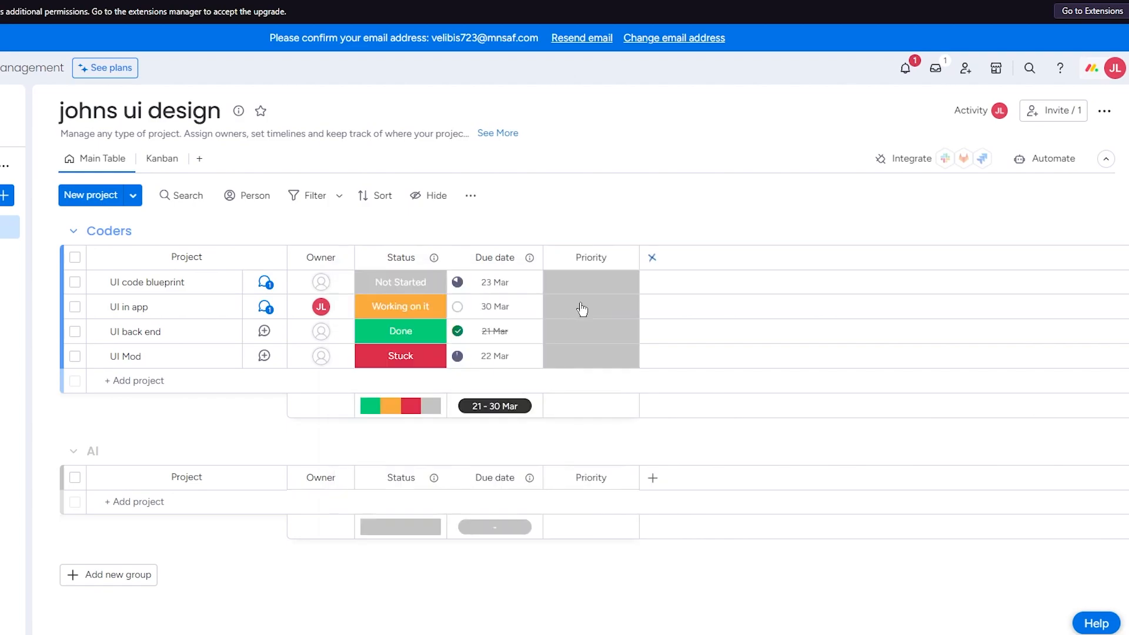
{"action": "left_click", "coordinate": [585, 282]}
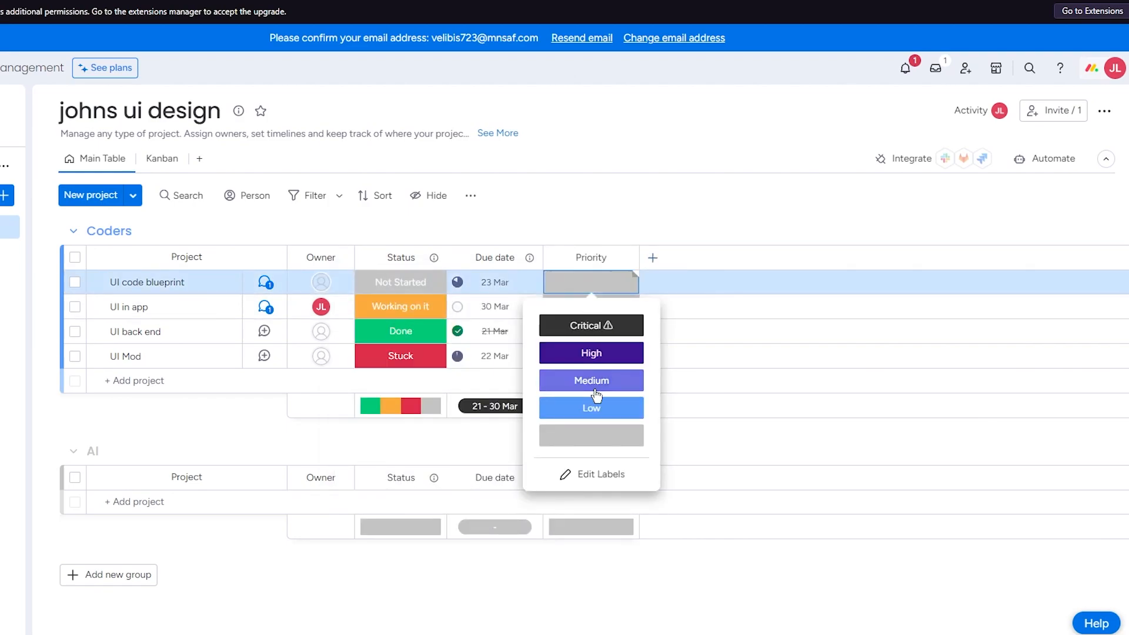
{"action": "left_click", "coordinate": [591, 352]}
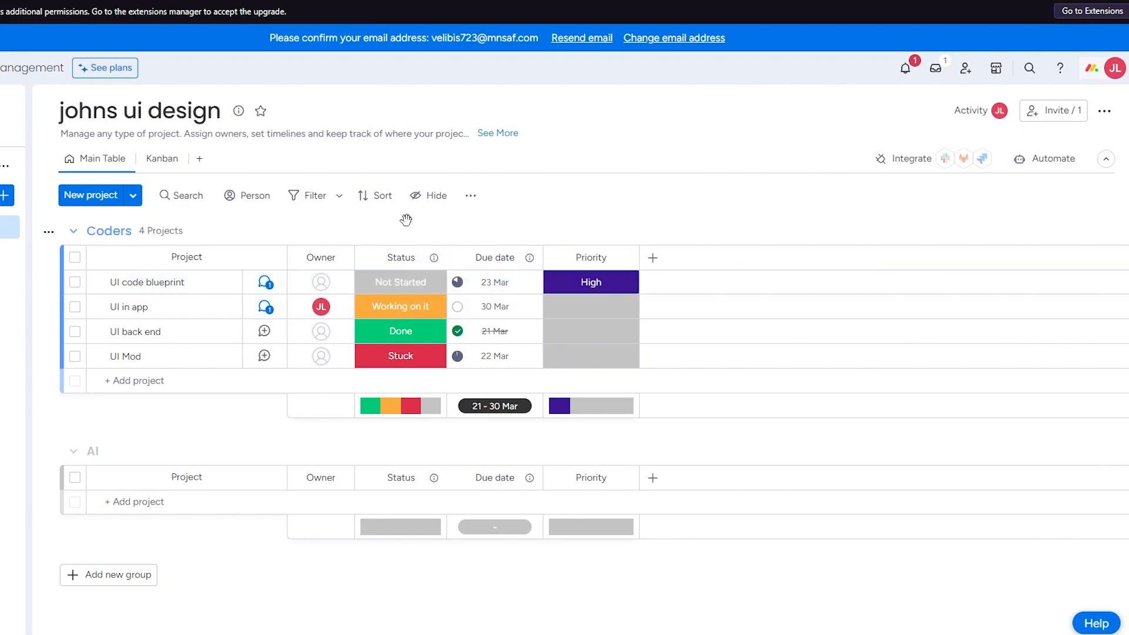
- Assign the suggested board member as the owner of "UI code blueprint"
{"action": "left_click", "coordinate": [321, 285]}
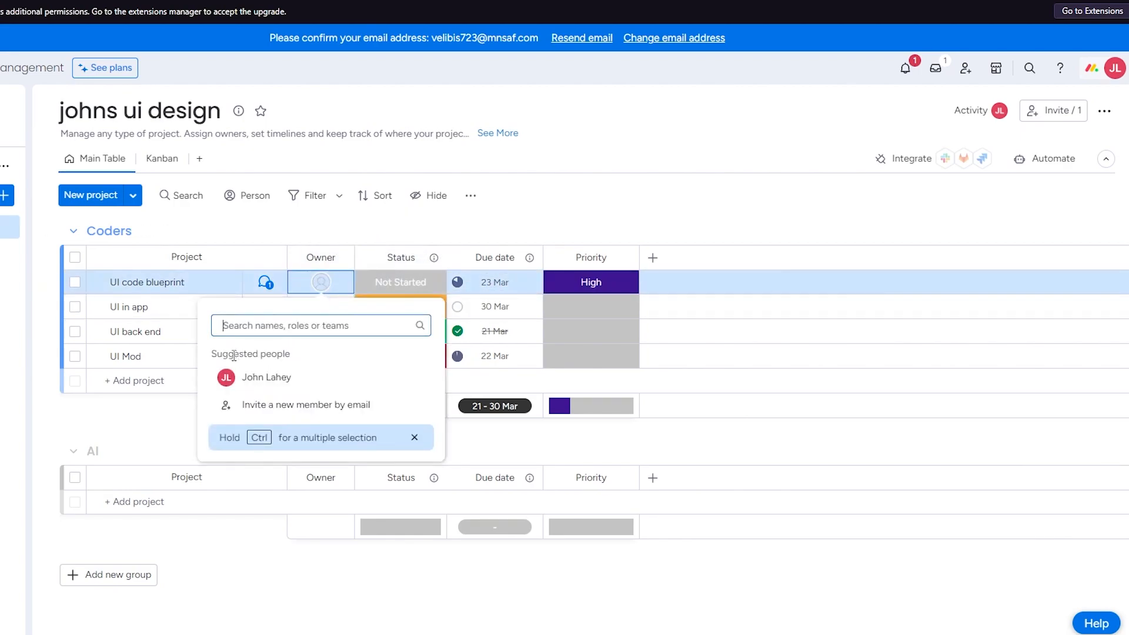
{"action": "left_click", "coordinate": [243, 375]}
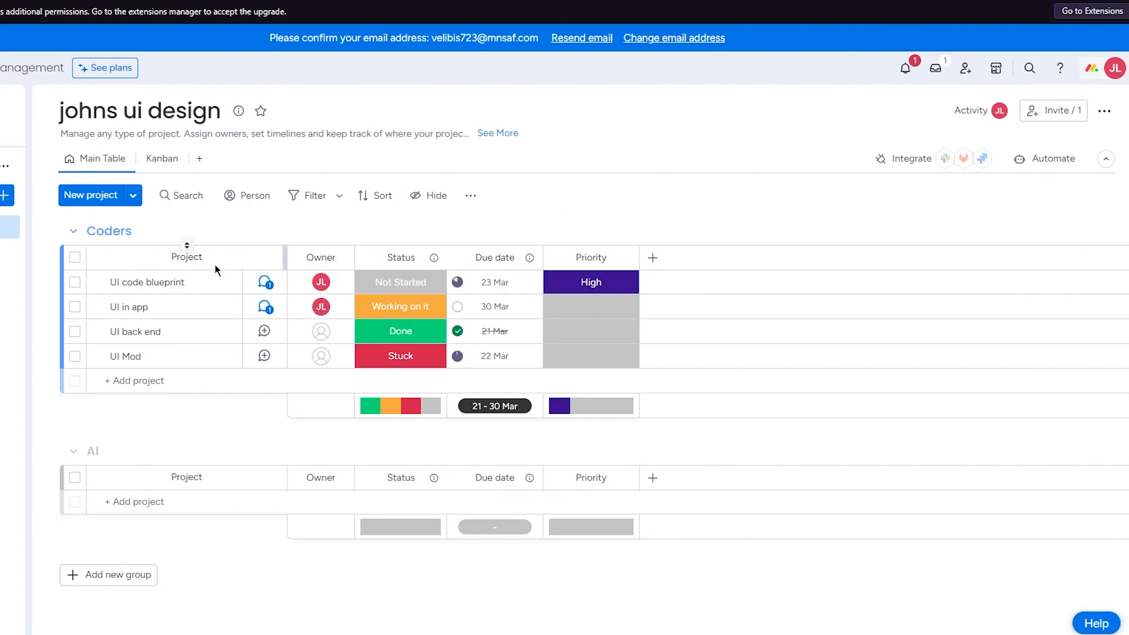
{"action": "left_click_drag", "start_coordinate": [194, 285], "coordinate": [171, 276]}
- In the Kanban view, move the "UI code blueprint" card from Not Started to Working on it
{"action": "left_click", "coordinate": [200, 159]}
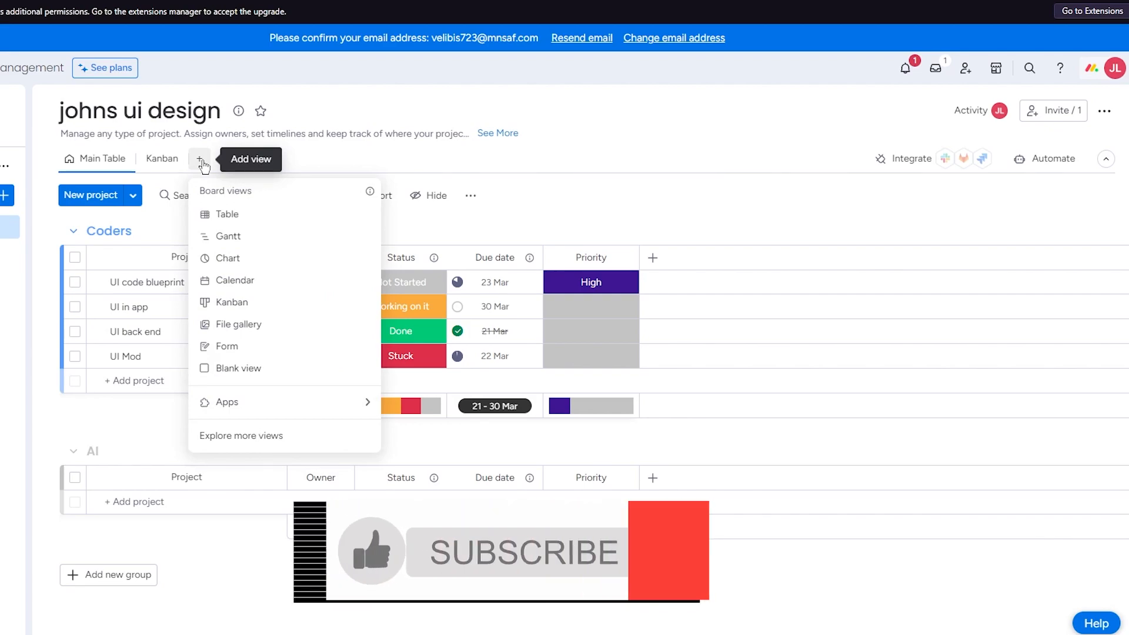
{"action": "left_click", "coordinate": [158, 158]}
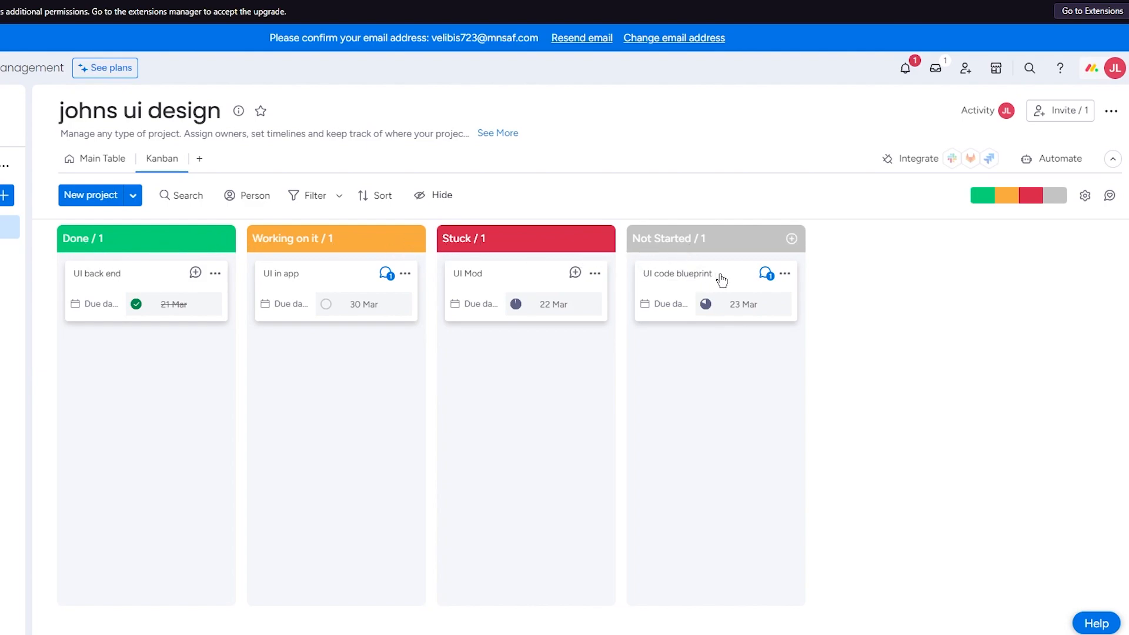
{"action": "left_click_drag", "start_coordinate": [724, 280], "coordinate": [325, 369]}
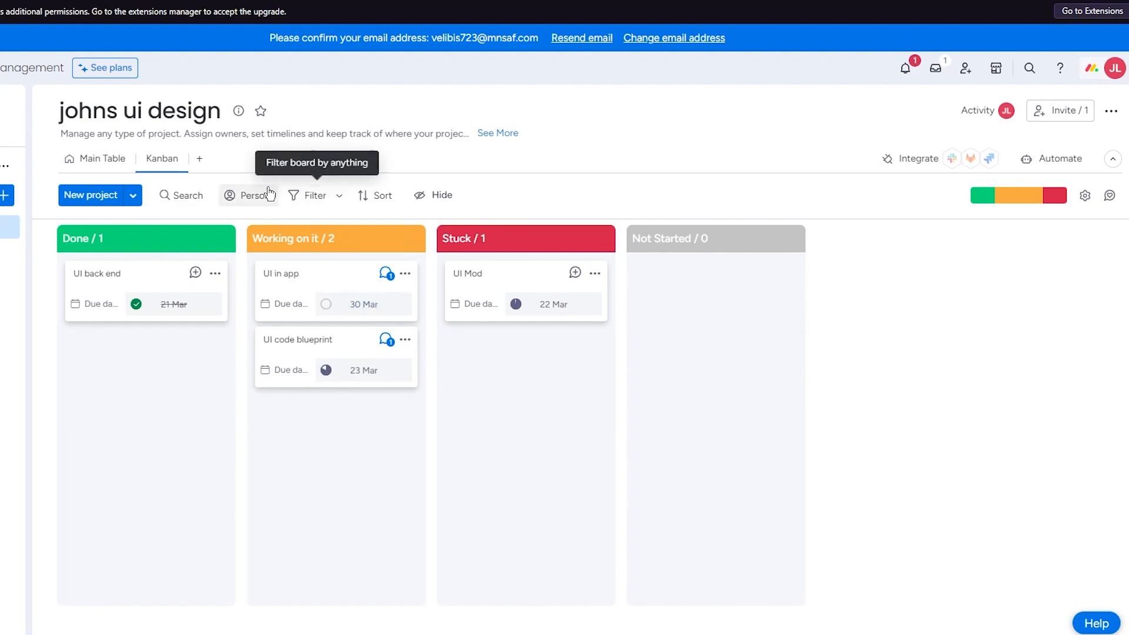
- Add a Calendar view to the board and return to the Main Table
{"action": "left_click", "coordinate": [201, 161]}
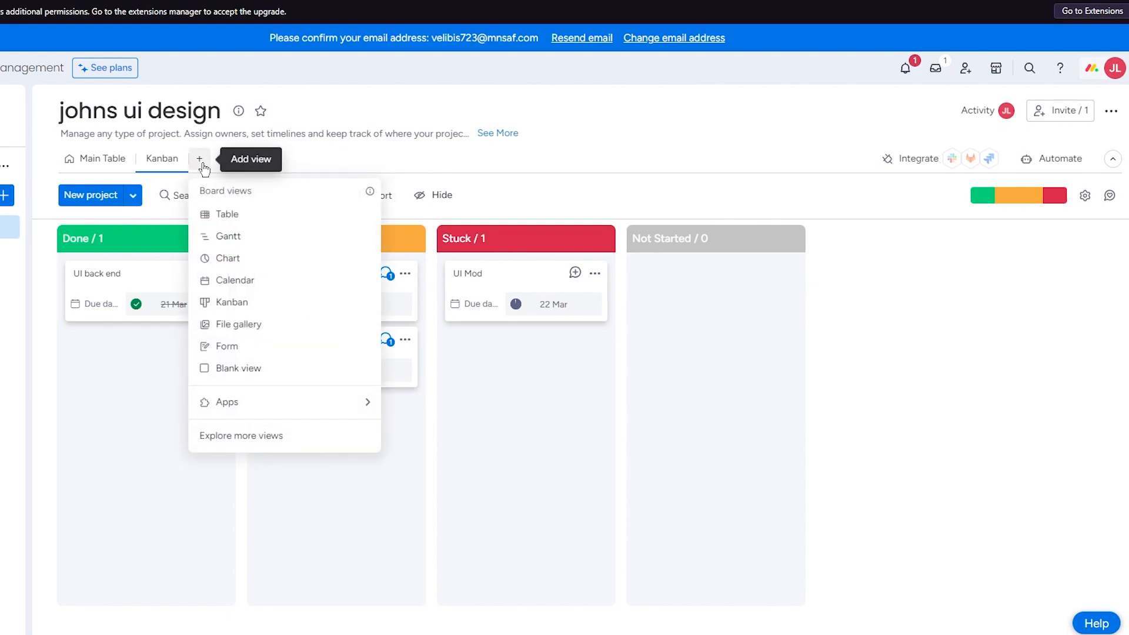
{"action": "left_click", "coordinate": [253, 280]}
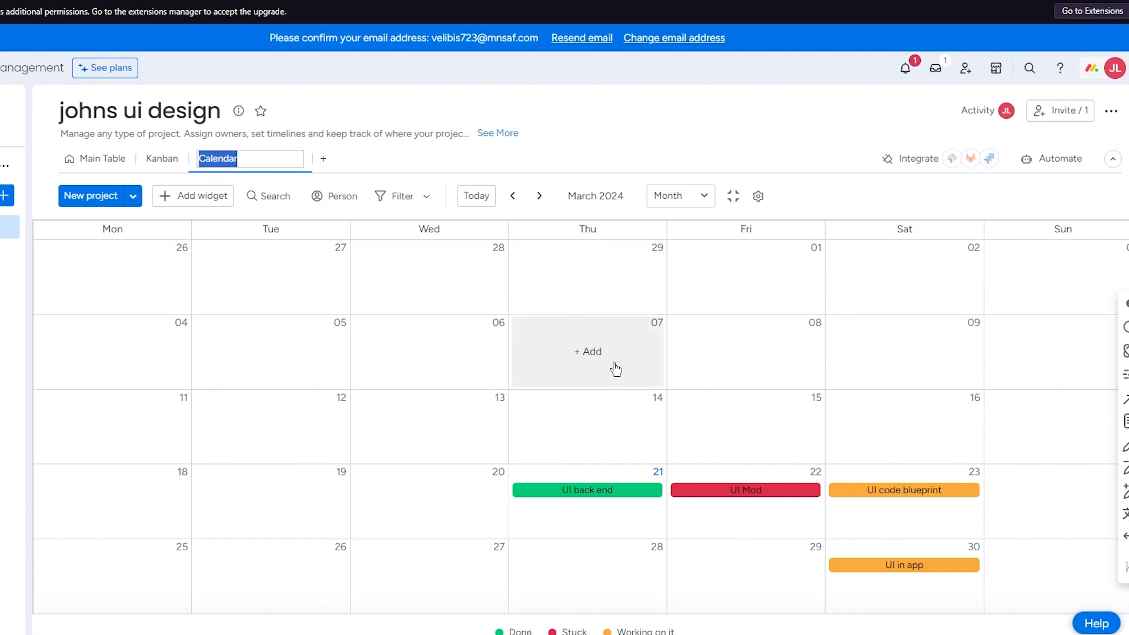
{"action": "left_click", "coordinate": [93, 158]}
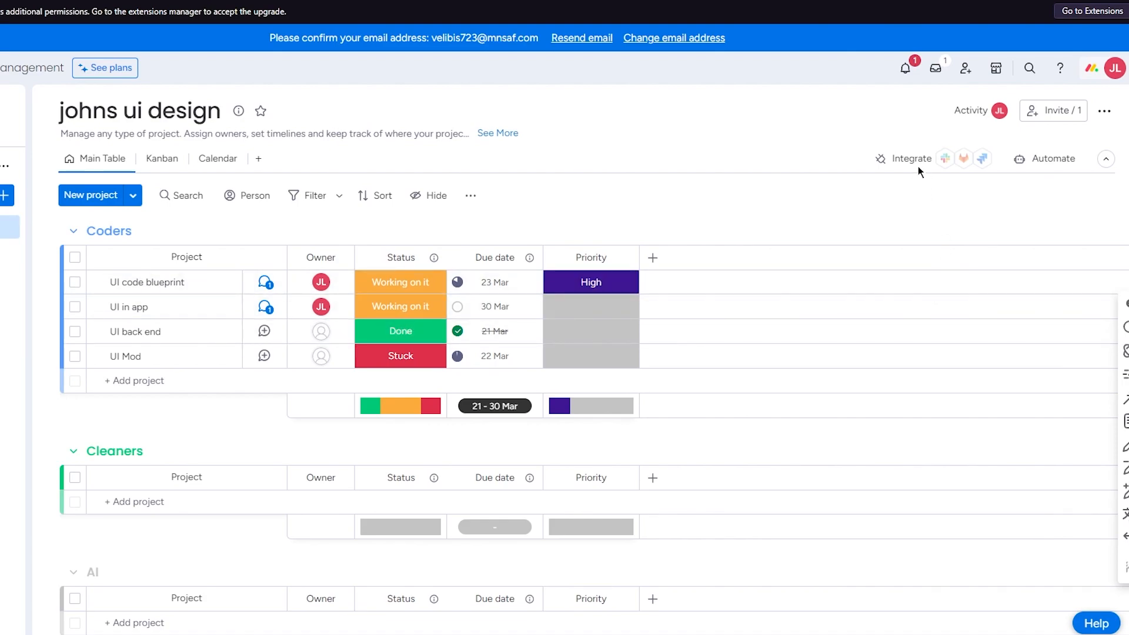
- Look through the available integrations and the Slack templates, and close the automation center
{"action": "left_click", "coordinate": [1039, 171]}
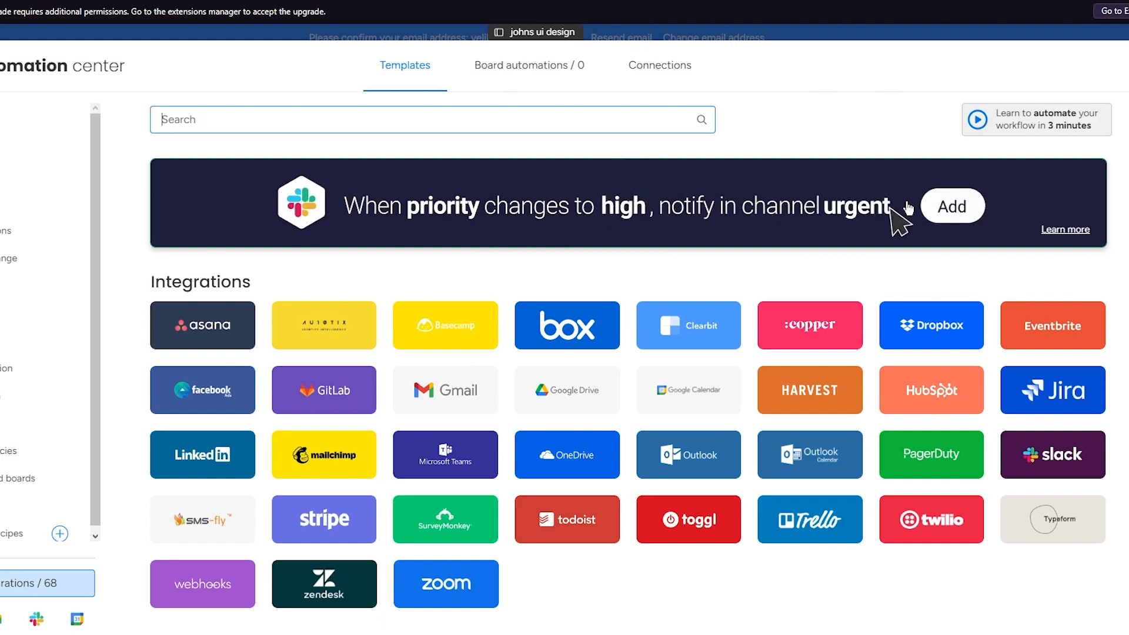
{"action": "left_click", "coordinate": [1050, 454]}
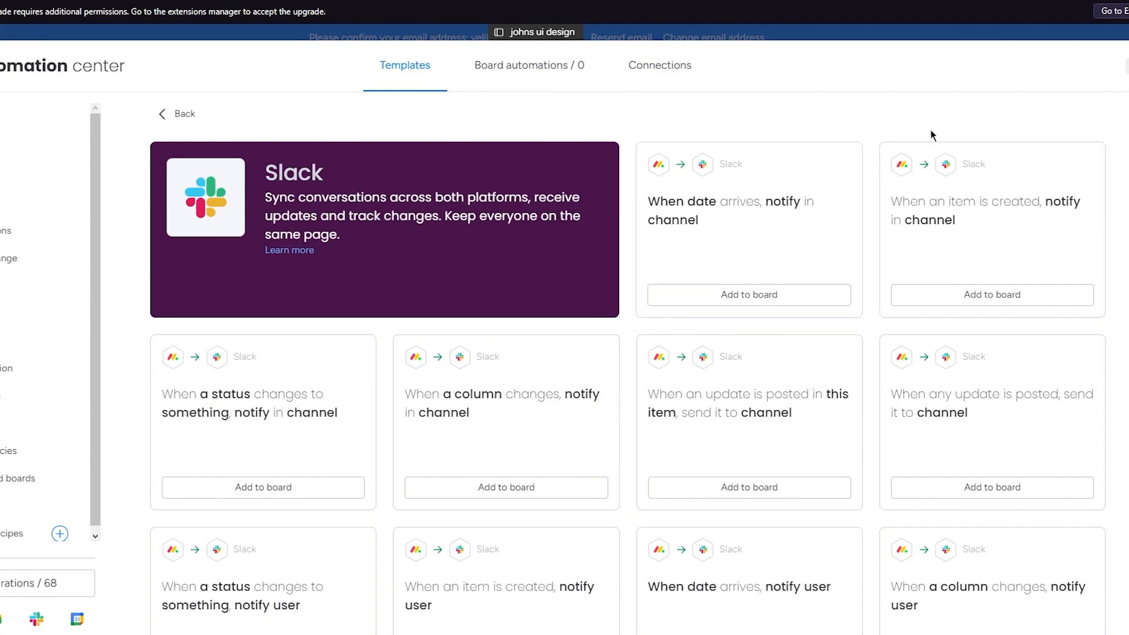
{"action": "left_click", "coordinate": [1127, 66]}
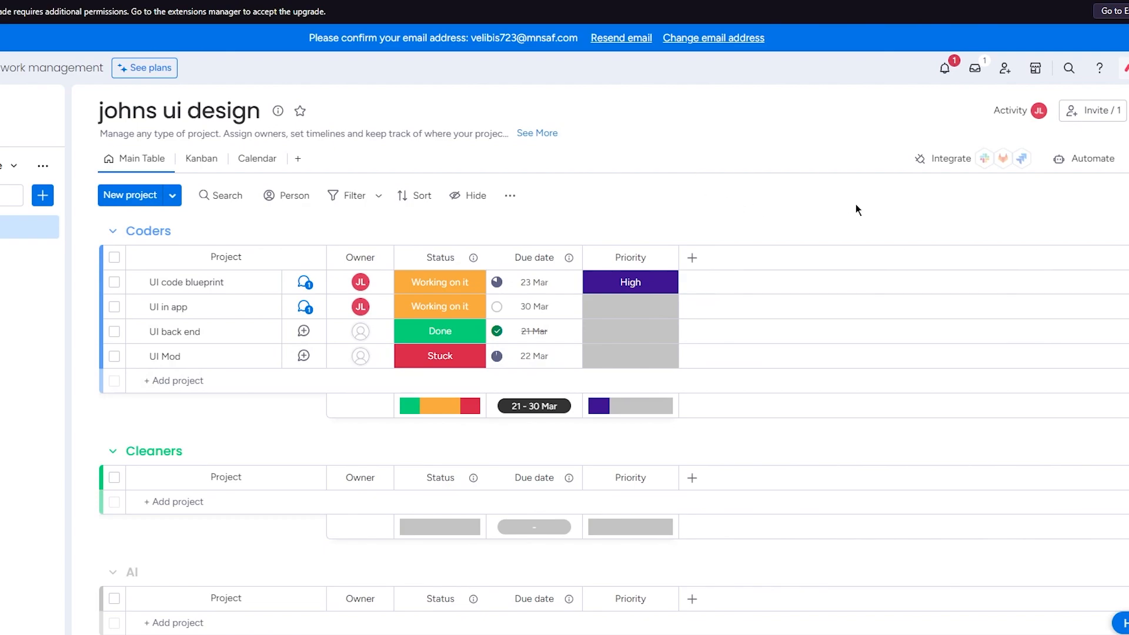
- Create an automation from the basic template that assigns the creator as Owner when an item is created, and return to the board
{"action": "left_click", "coordinate": [1080, 157]}
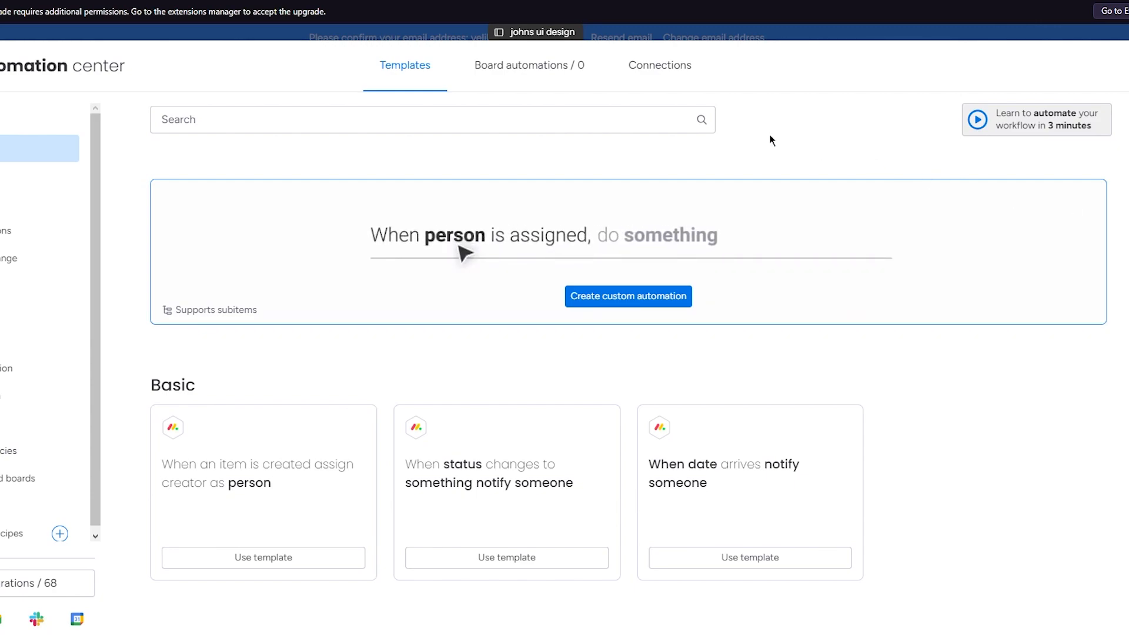
{"action": "scroll", "coordinate": [643, 347], "scroll_direction": "down", "scroll_amount": 3}
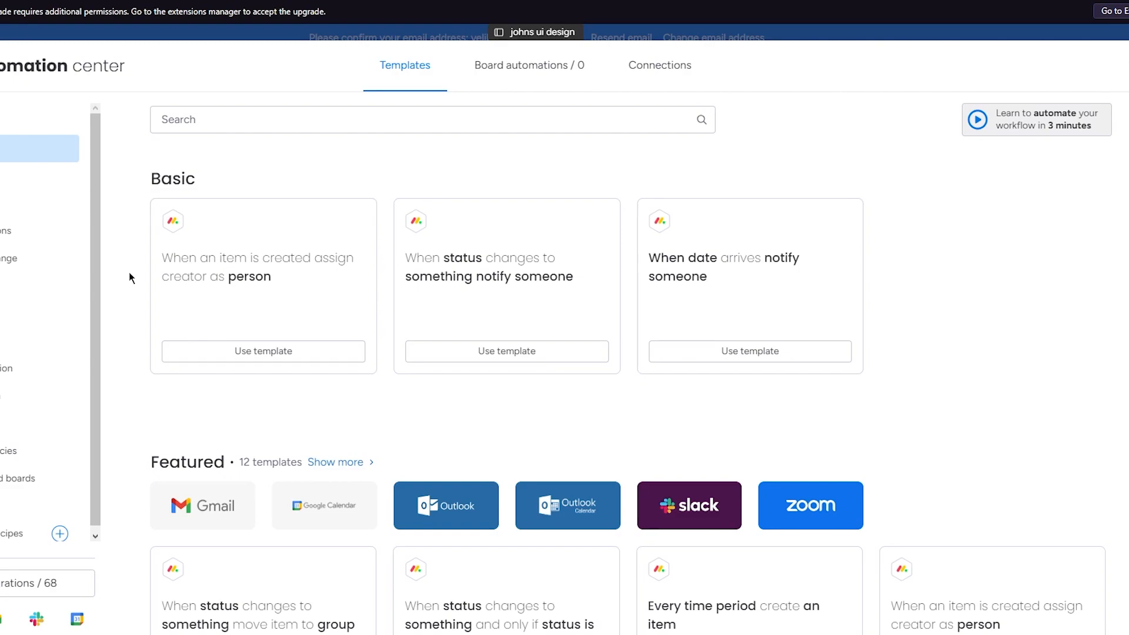
{"action": "left_click", "coordinate": [234, 361]}
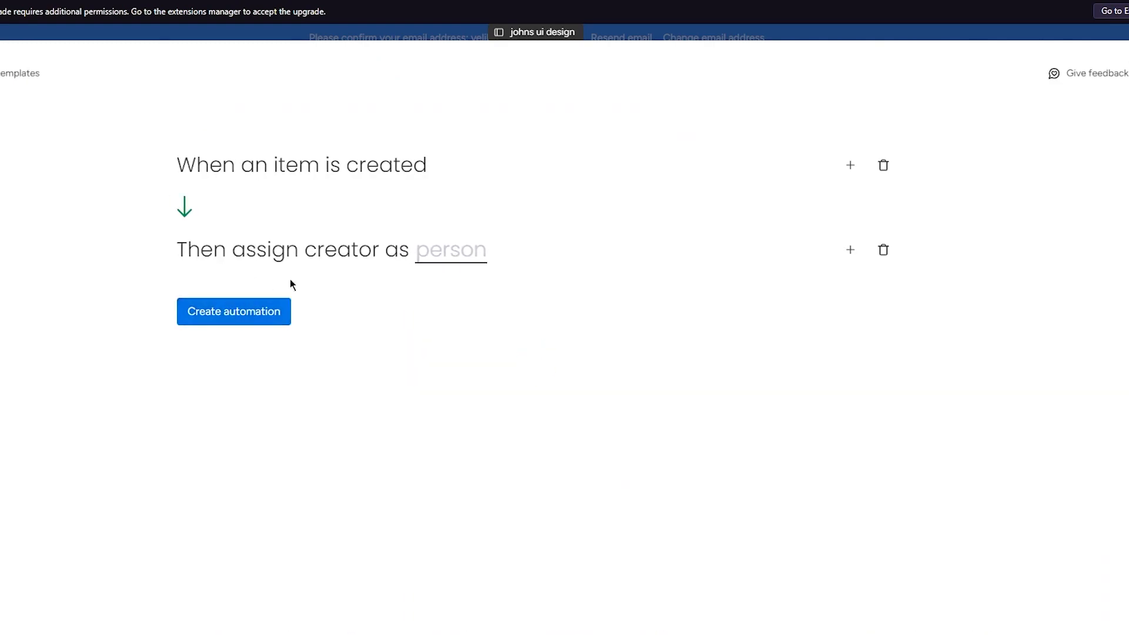
{"action": "left_click", "coordinate": [441, 251]}
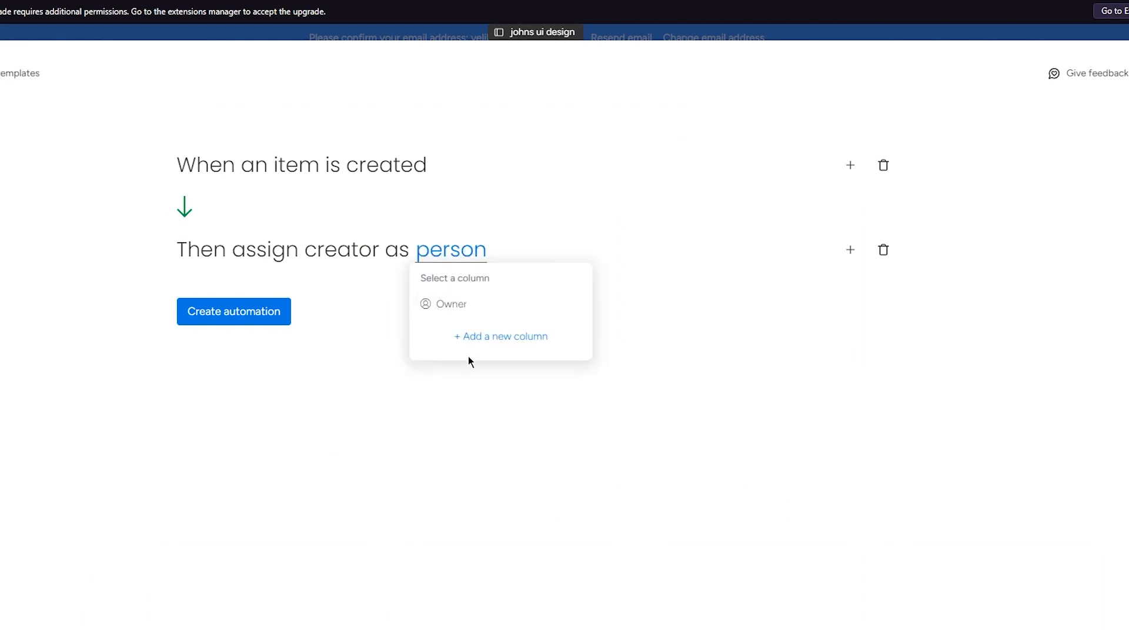
{"action": "left_click", "coordinate": [484, 310]}
{"action": "left_click", "coordinate": [261, 320]}
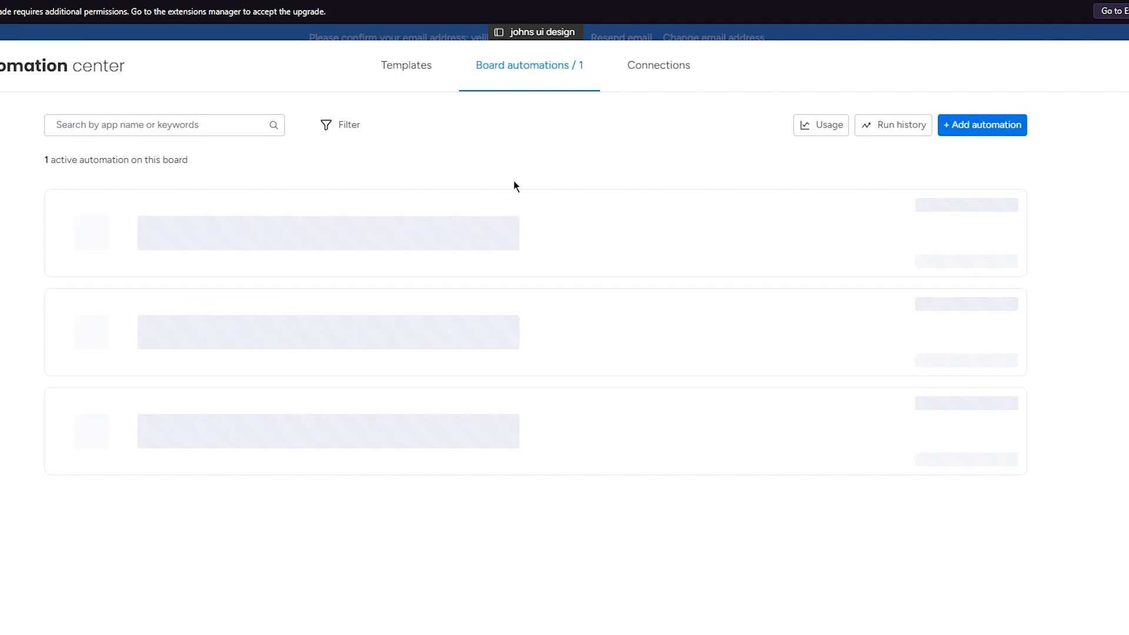
{"action": "left_click", "coordinate": [1125, 66]}
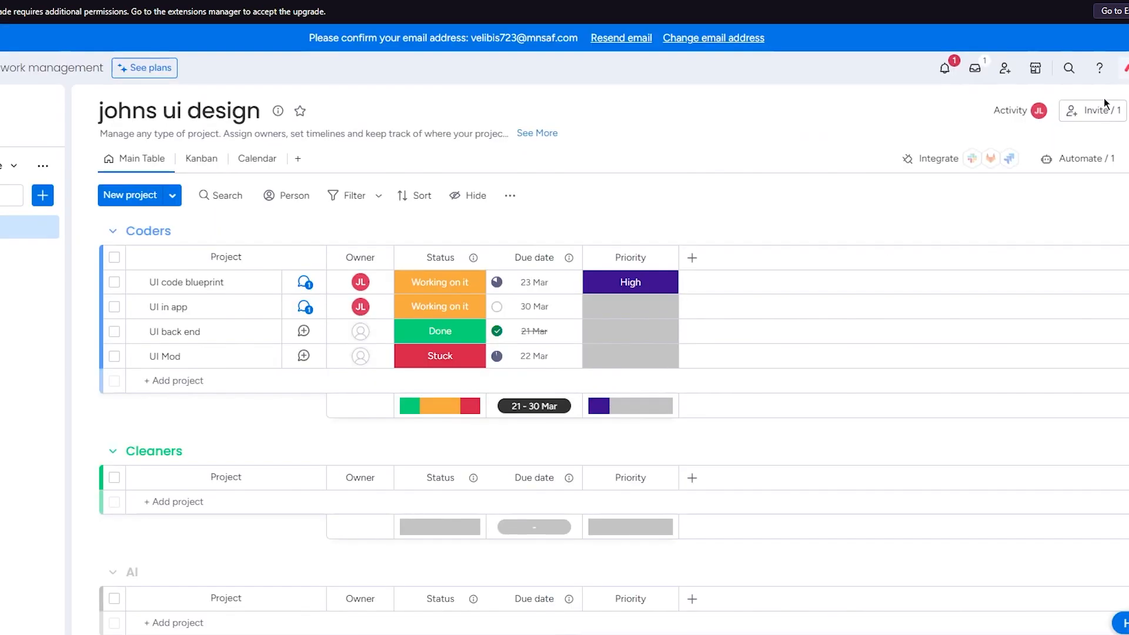
- Add two projects with the default name "New project" to the Coders group to test the owner automation
{"action": "left_click", "coordinate": [143, 199]}
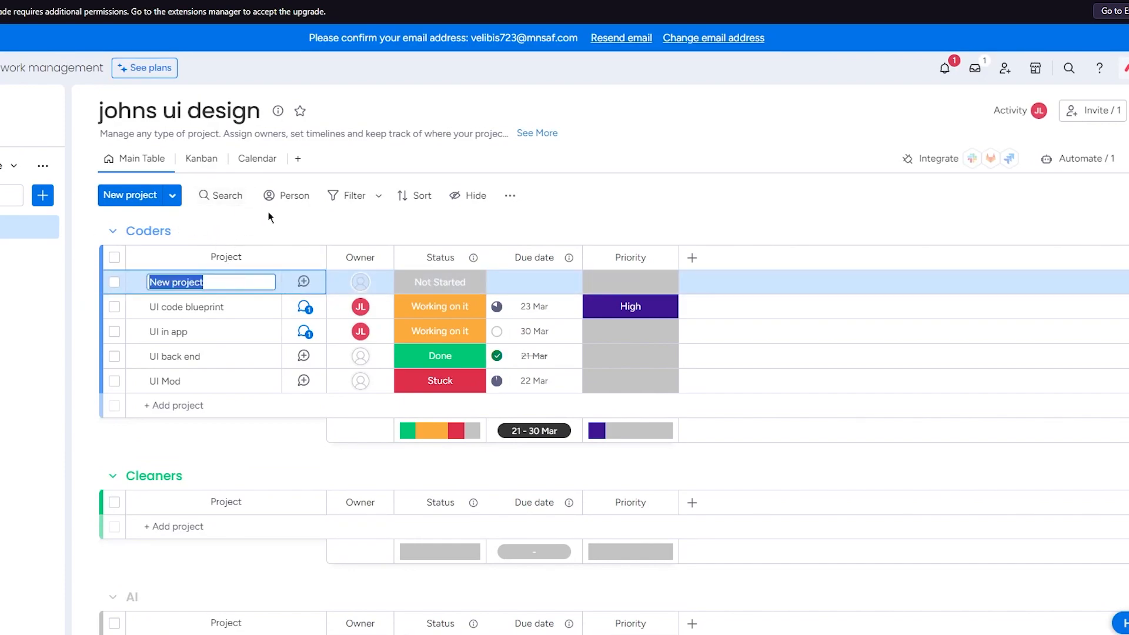
{"action": "left_click", "coordinate": [318, 218]}
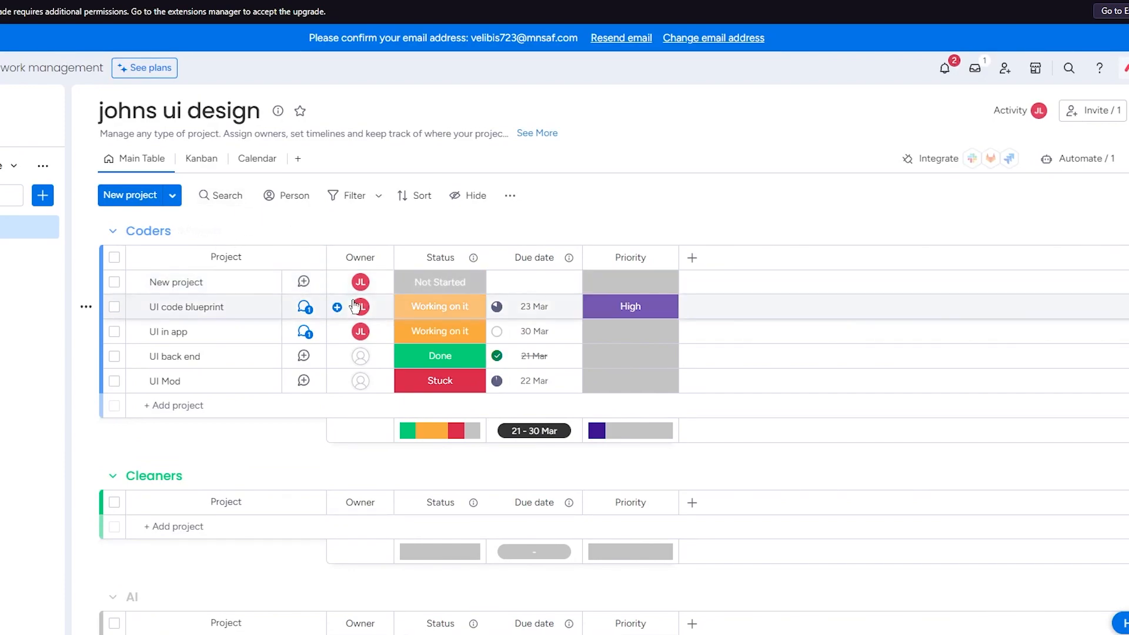
{"action": "mouse_move", "coordinate": [359, 291]}
{"action": "left_click", "coordinate": [131, 195]}
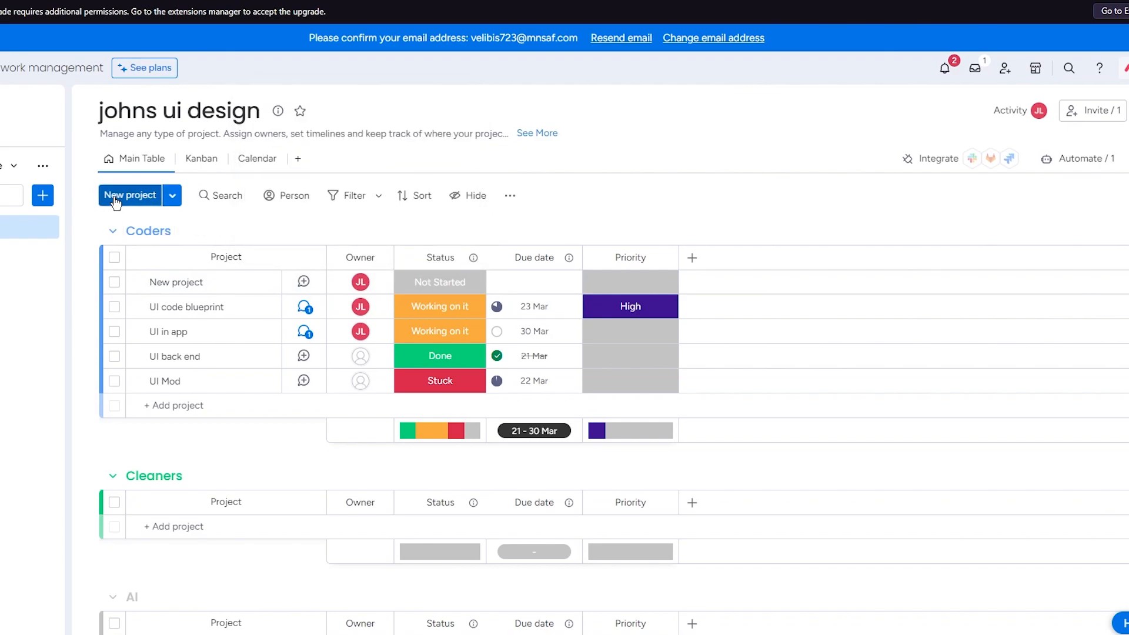
{"action": "left_click", "coordinate": [404, 230]}
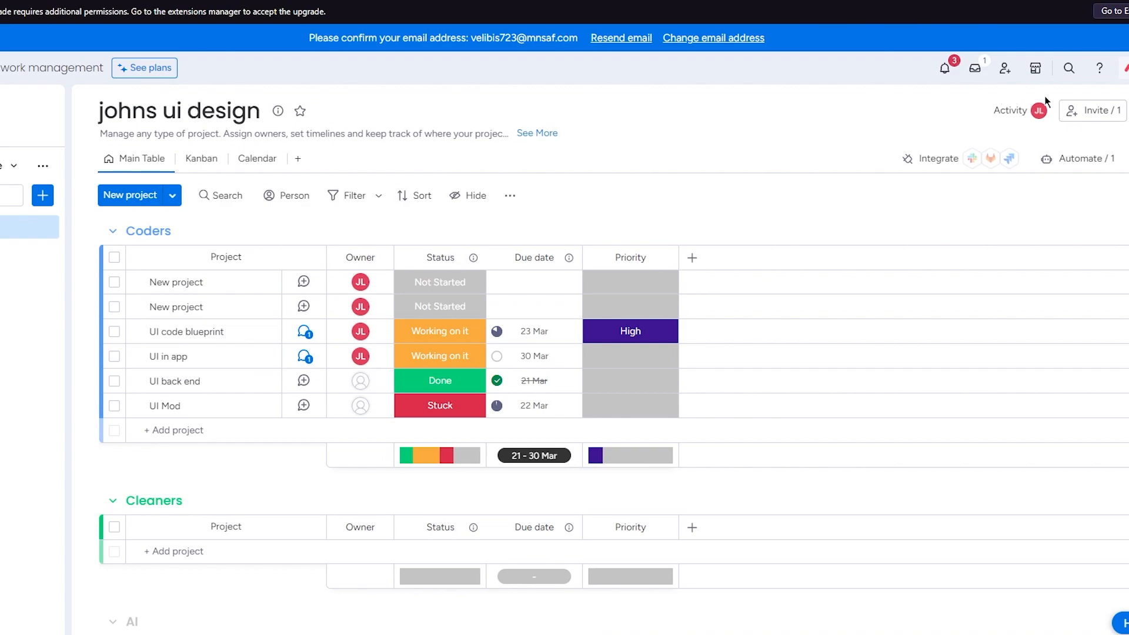
- Look at the options for inviting board members by name or email, and close the invitation dialog
{"action": "left_click", "coordinate": [1088, 112]}
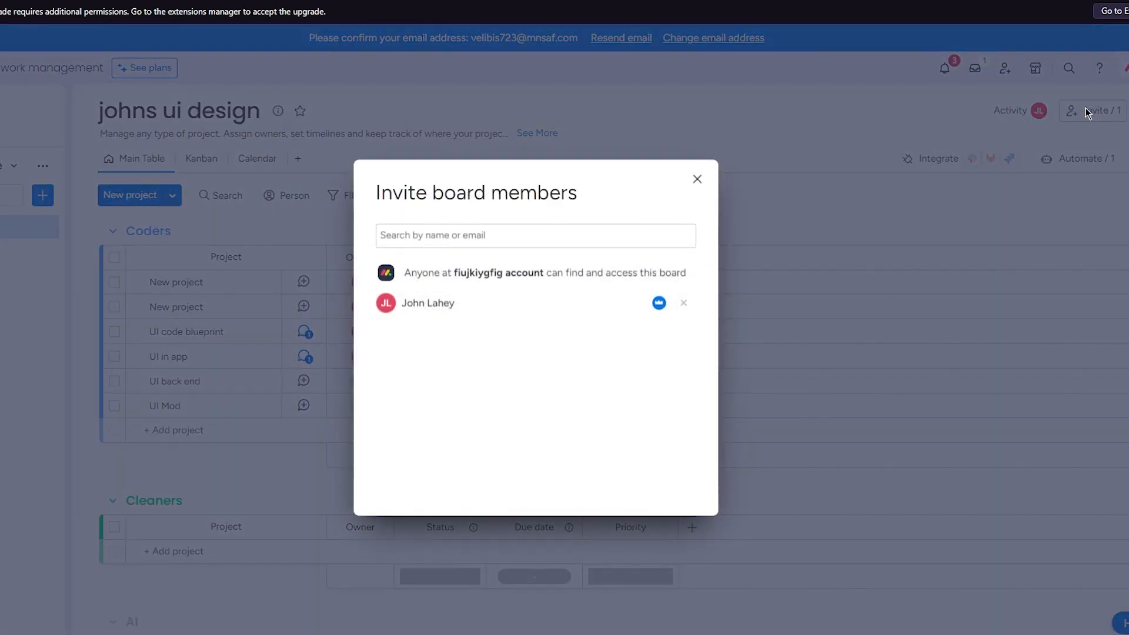
{"action": "left_click", "coordinate": [472, 244]}
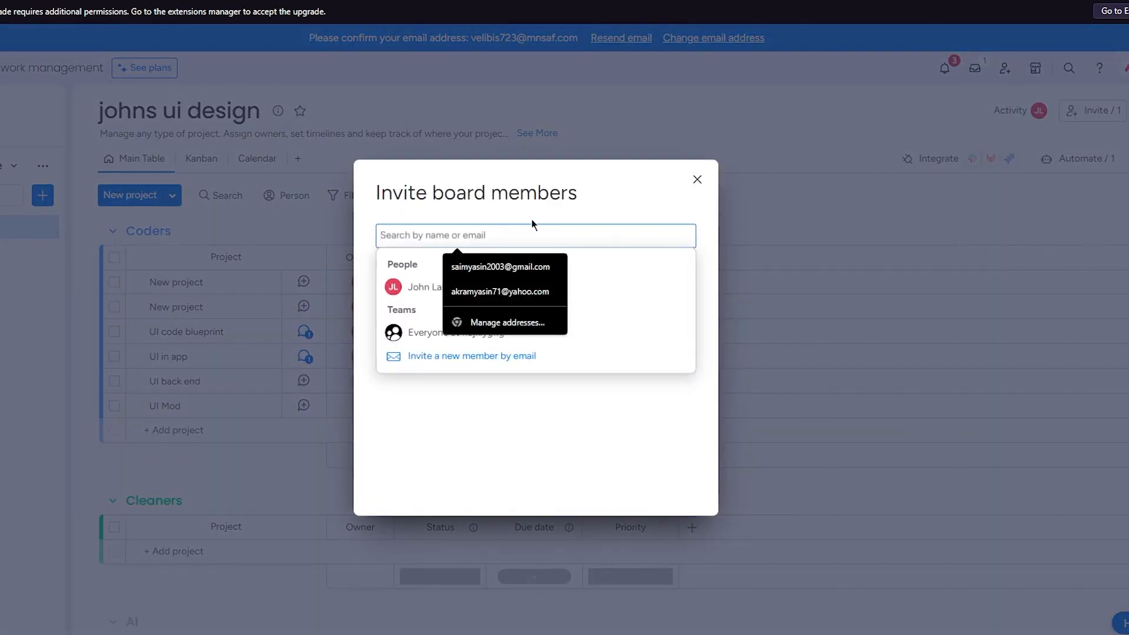
{"action": "left_click", "coordinate": [605, 219]}
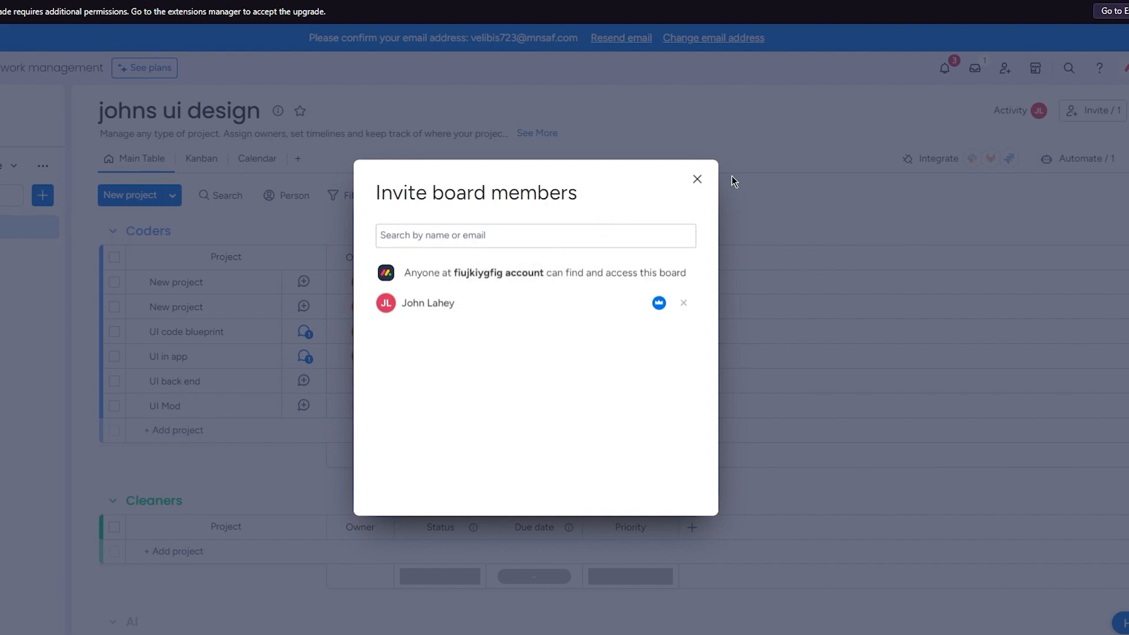
{"action": "left_click", "coordinate": [697, 179]}
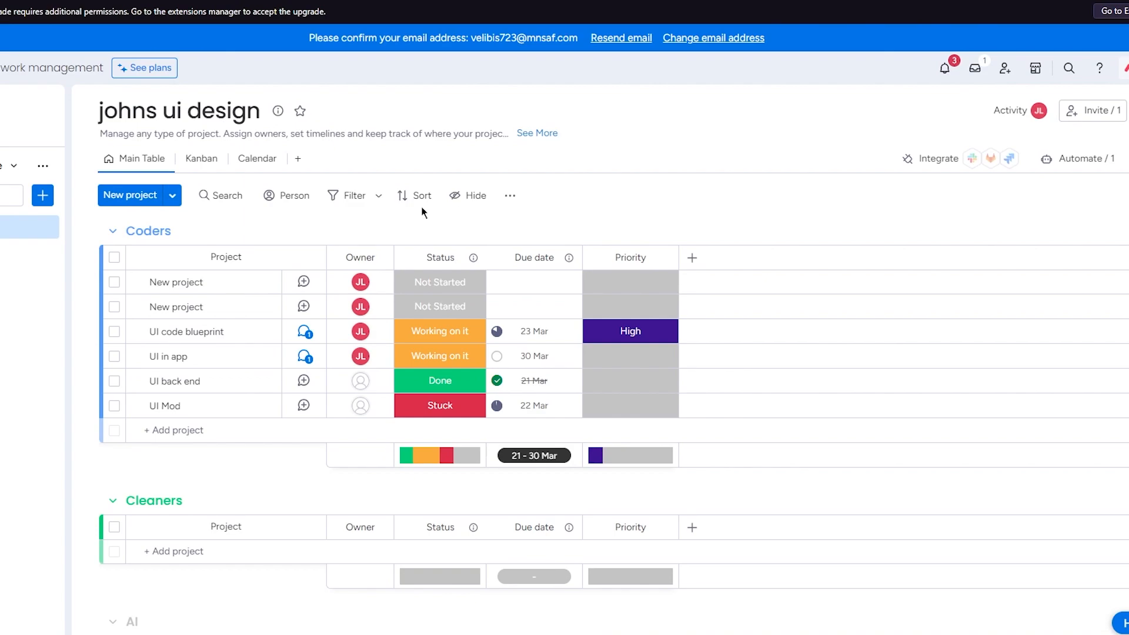
{"action": "scroll", "coordinate": [637, 336], "scroll_direction": "down", "scroll_amount": 4}
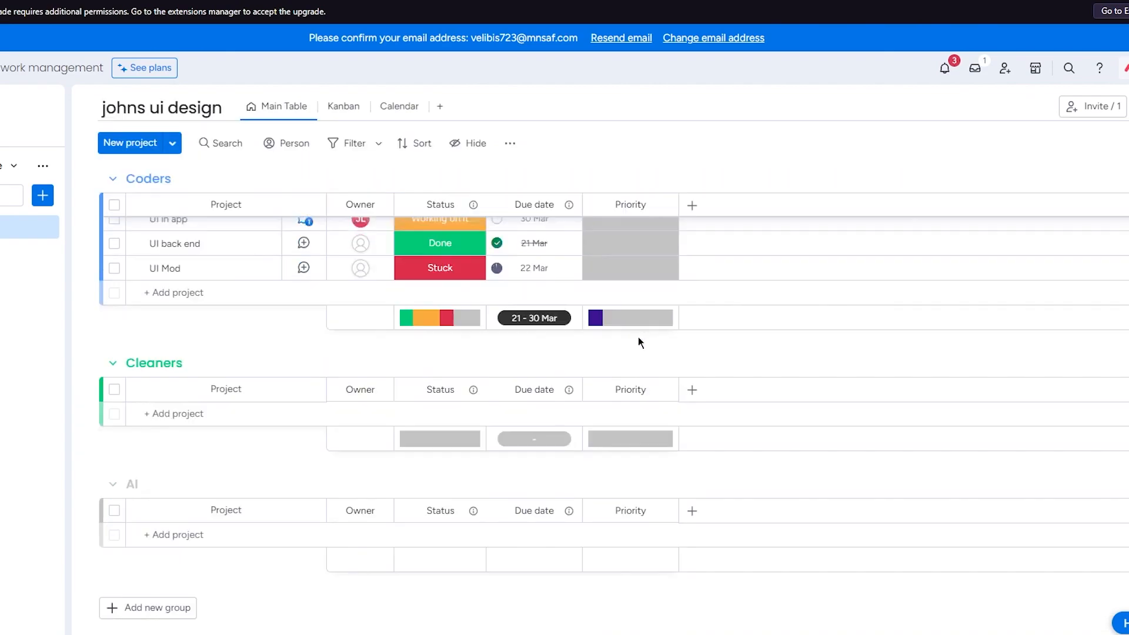
{"action": "scroll", "coordinate": [255, 298], "scroll_direction": "up", "scroll_amount": 4}
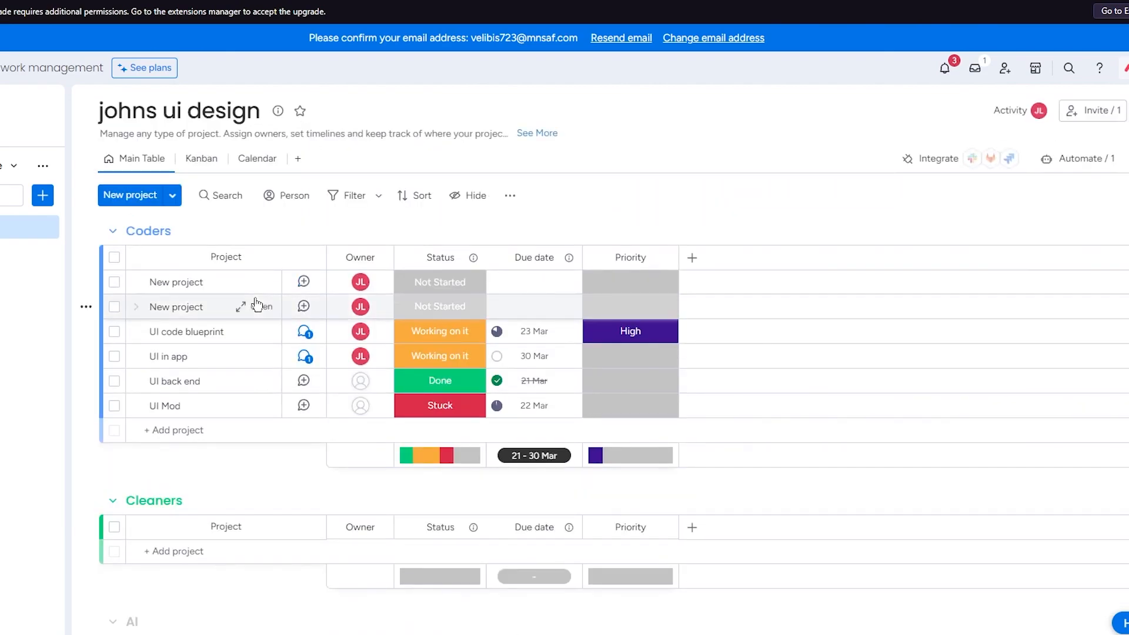
{"action": "scroll", "coordinate": [399, 237], "scroll_direction": "down", "scroll_amount": 4}
{"action": "scroll", "coordinate": [353, 294], "scroll_direction": "up", "scroll_amount": 4}
{"action": "scroll", "coordinate": [310, 344], "scroll_direction": "down", "scroll_amount": 3}
{"action": "scroll", "coordinate": [305, 341], "scroll_direction": "up", "scroll_amount": 3}
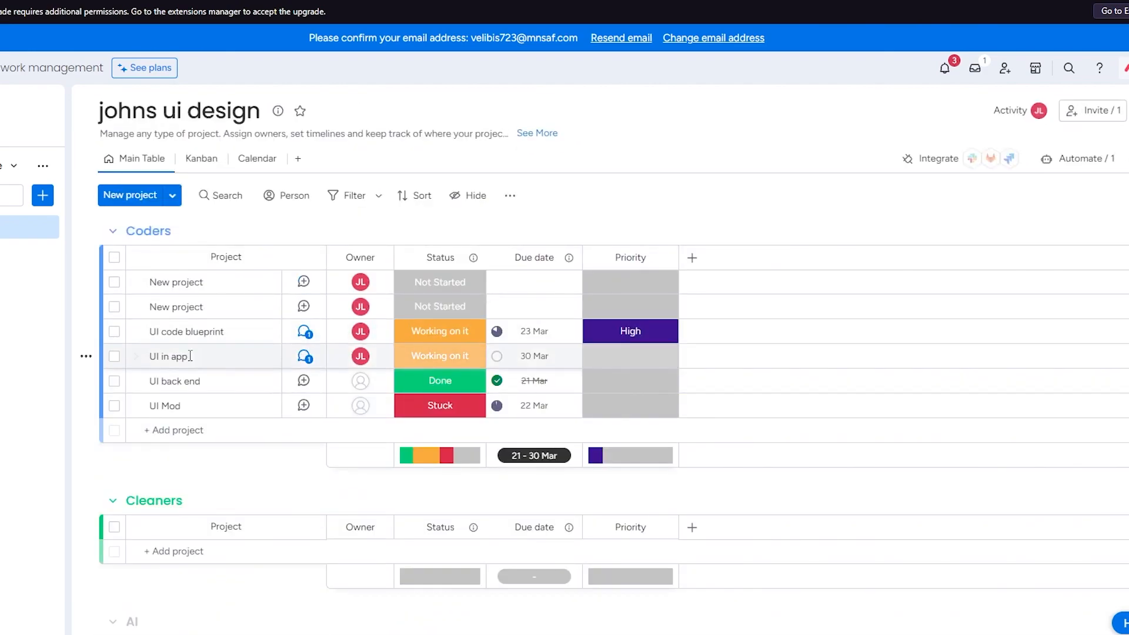
- Move the UI code blueprint project from the Coders group to the Cleaners group
{"action": "left_click_drag", "start_coordinate": [213, 329], "coordinate": [196, 540]}
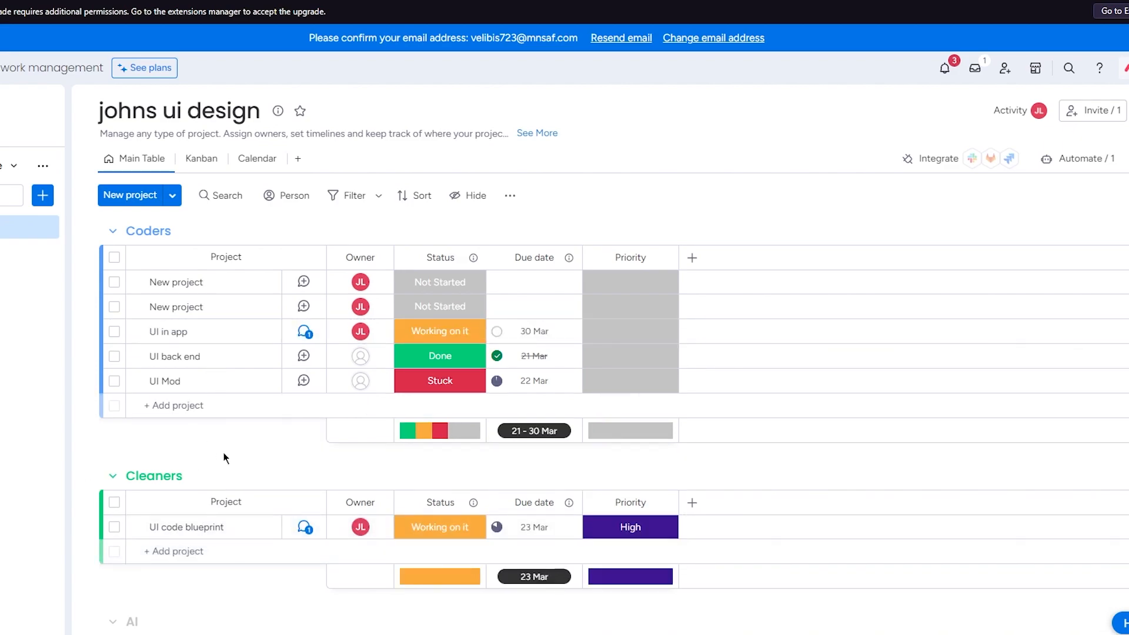
- Add a Checkbox column to the board and check off the UI code blueprint project in the Cleaners group
{"action": "scroll", "coordinate": [228, 453], "scroll_direction": "down", "scroll_amount": 2}
{"action": "left_click", "coordinate": [691, 434]}
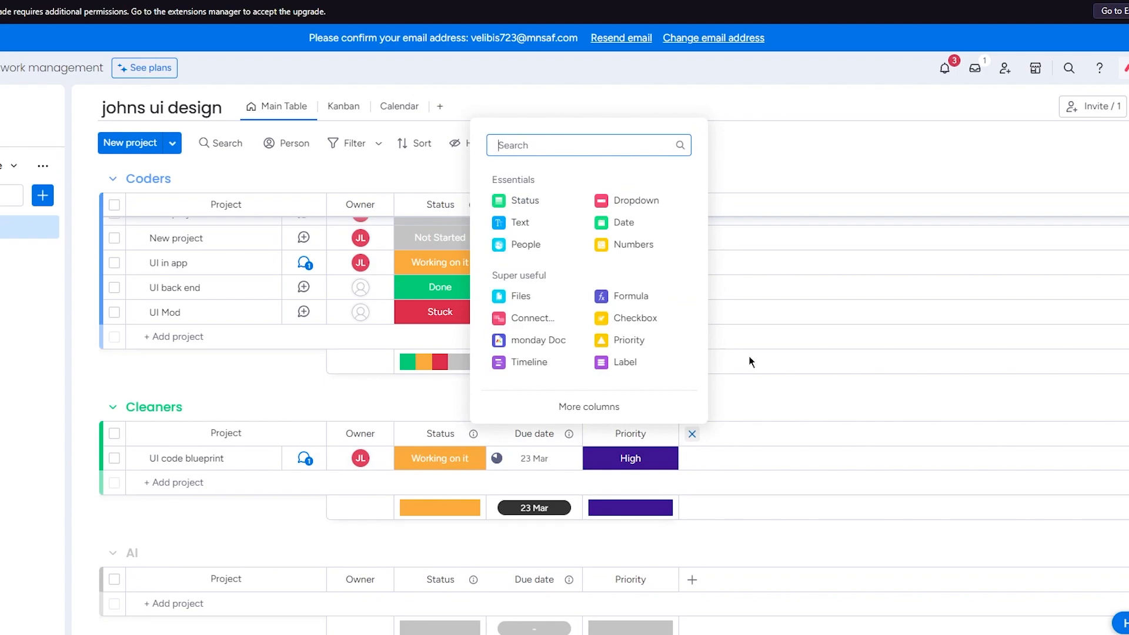
{"action": "left_click", "coordinate": [647, 320]}
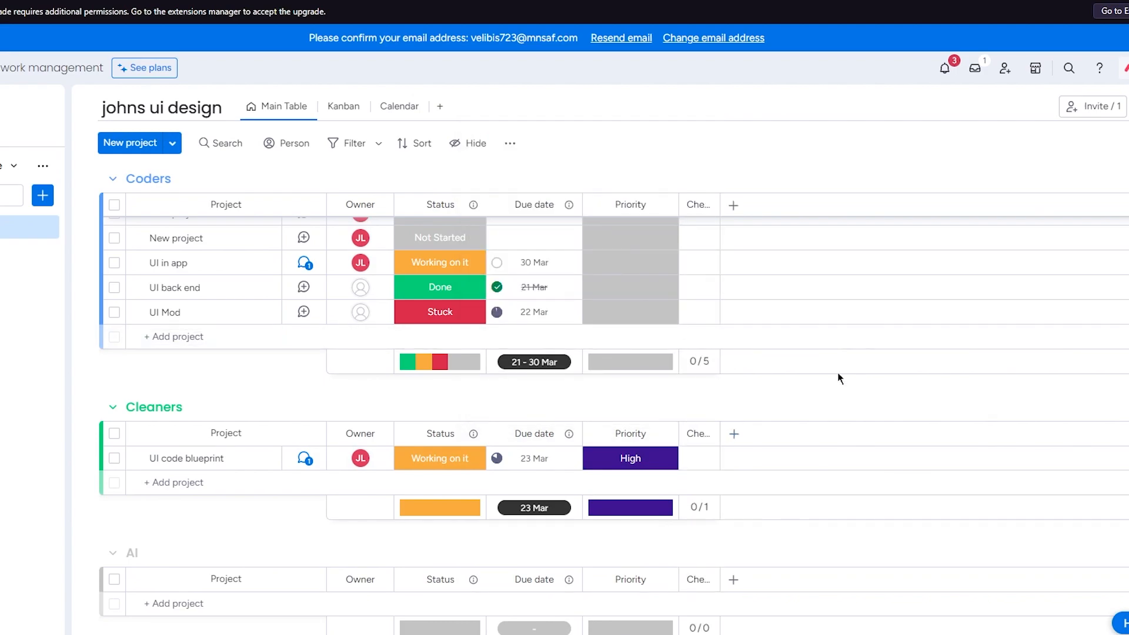
{"action": "left_click", "coordinate": [693, 459]}
- Move UI code blueprint back to the Coders group, between the two New project rows, and open its updates
{"action": "scroll", "coordinate": [724, 431], "scroll_direction": "up", "scroll_amount": 3}
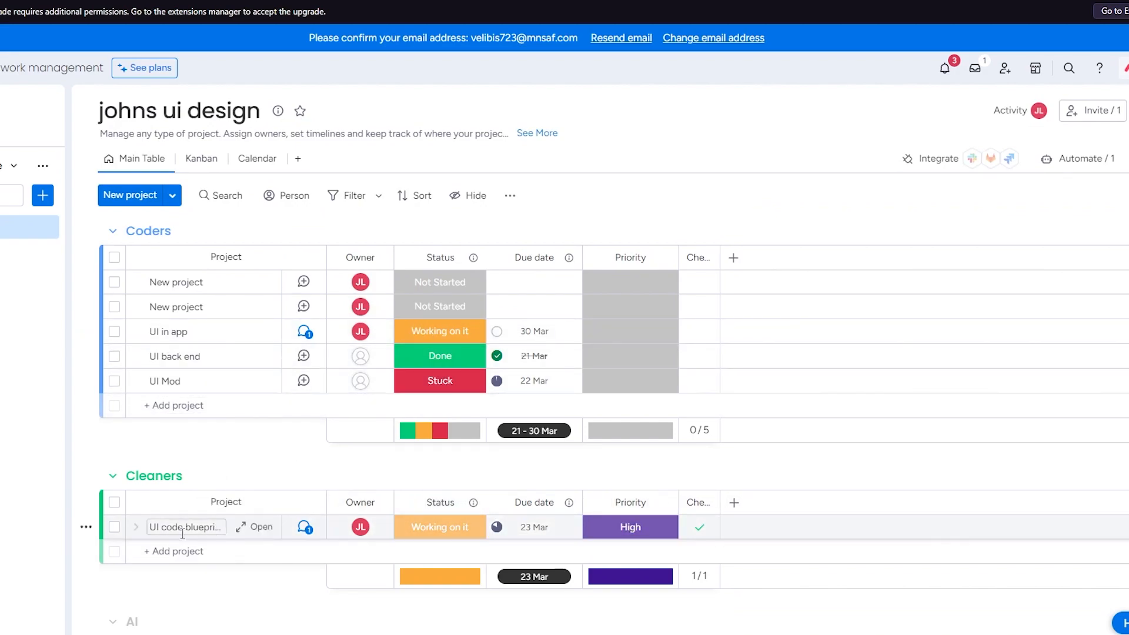
{"action": "left_click_drag", "start_coordinate": [234, 527], "coordinate": [242, 303]}
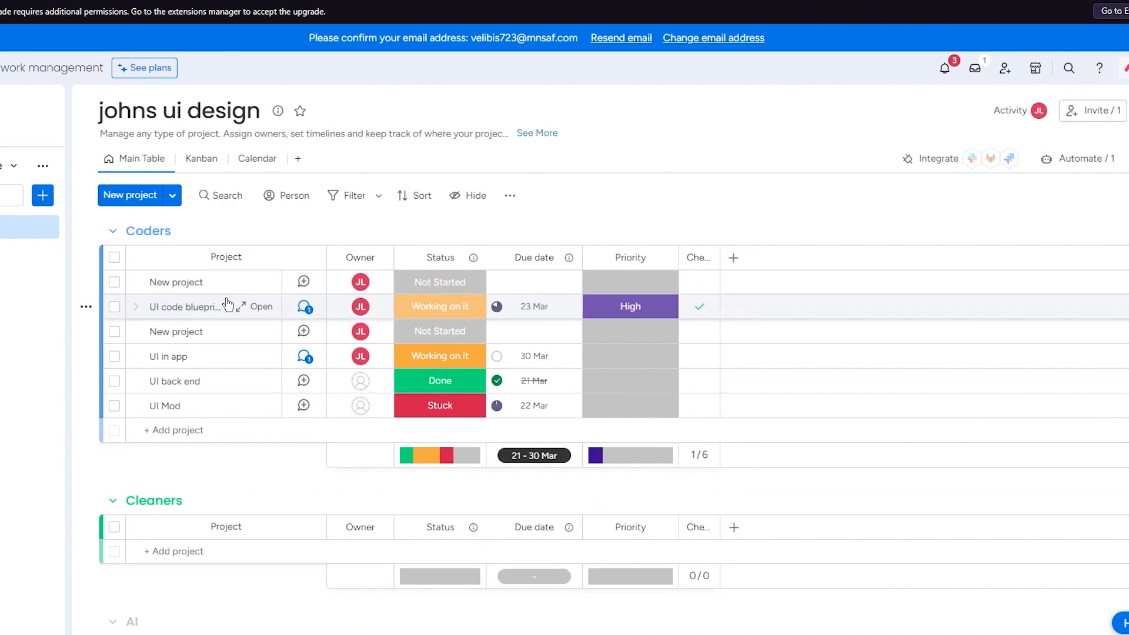
{"action": "left_click", "coordinate": [250, 307]}
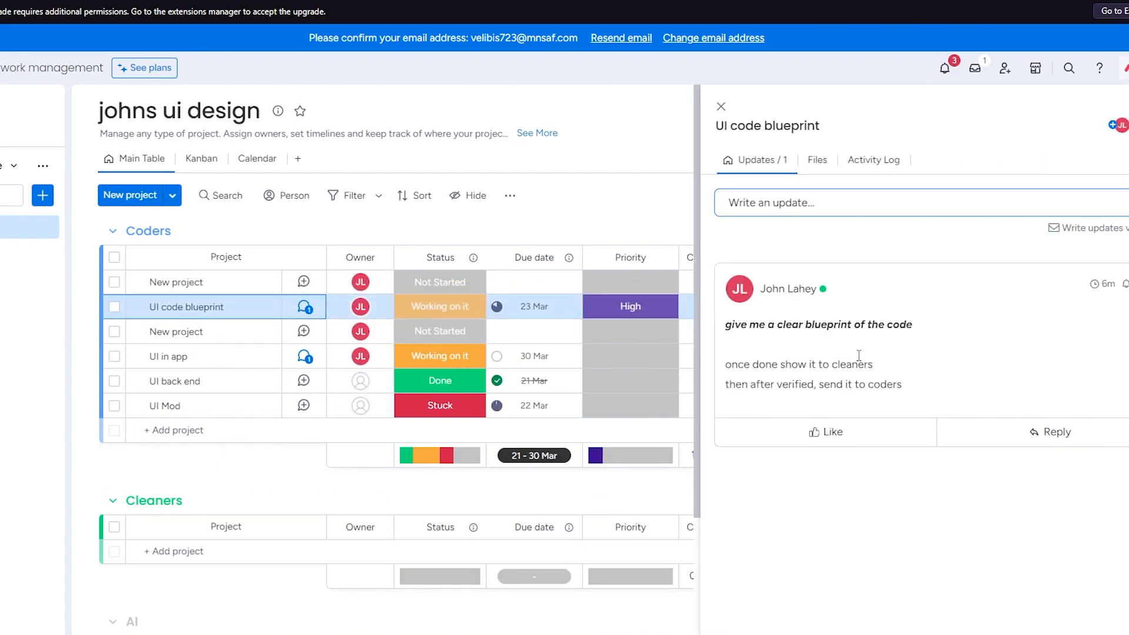